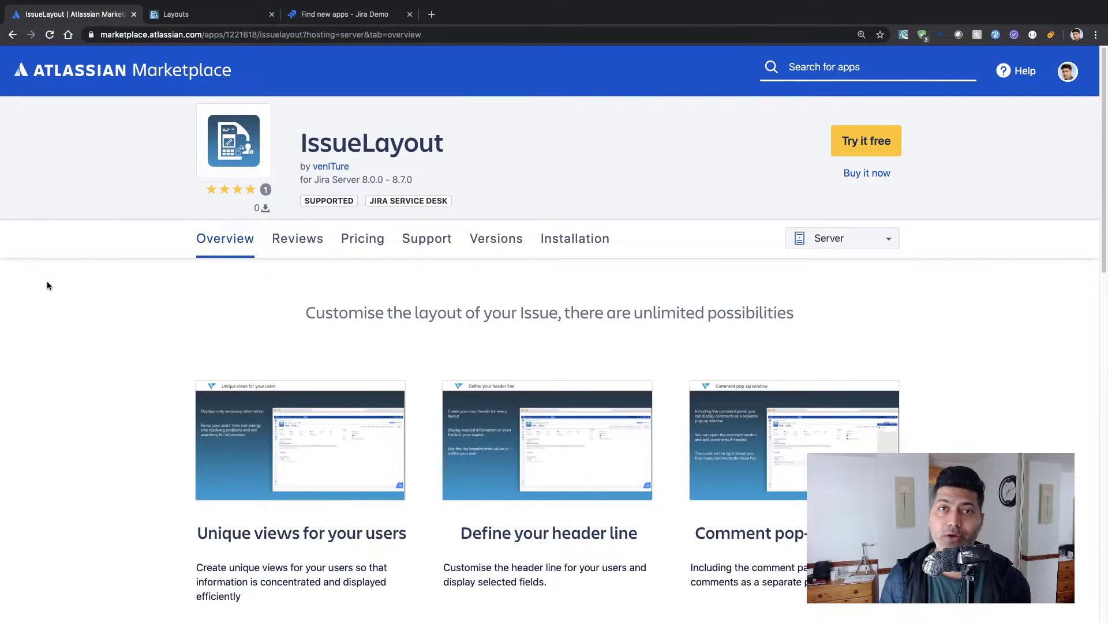
Step: Check the hosting options offered for the IssueLayout app on its Marketplace listing
scroll(70, 285, "down", 1)
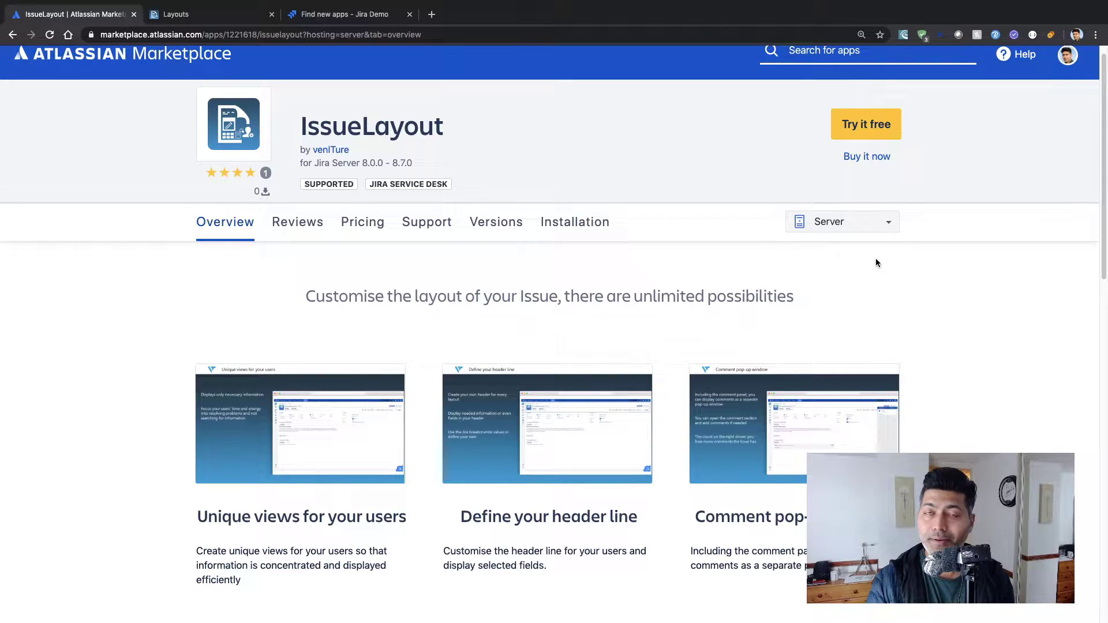
left_click(854, 216)
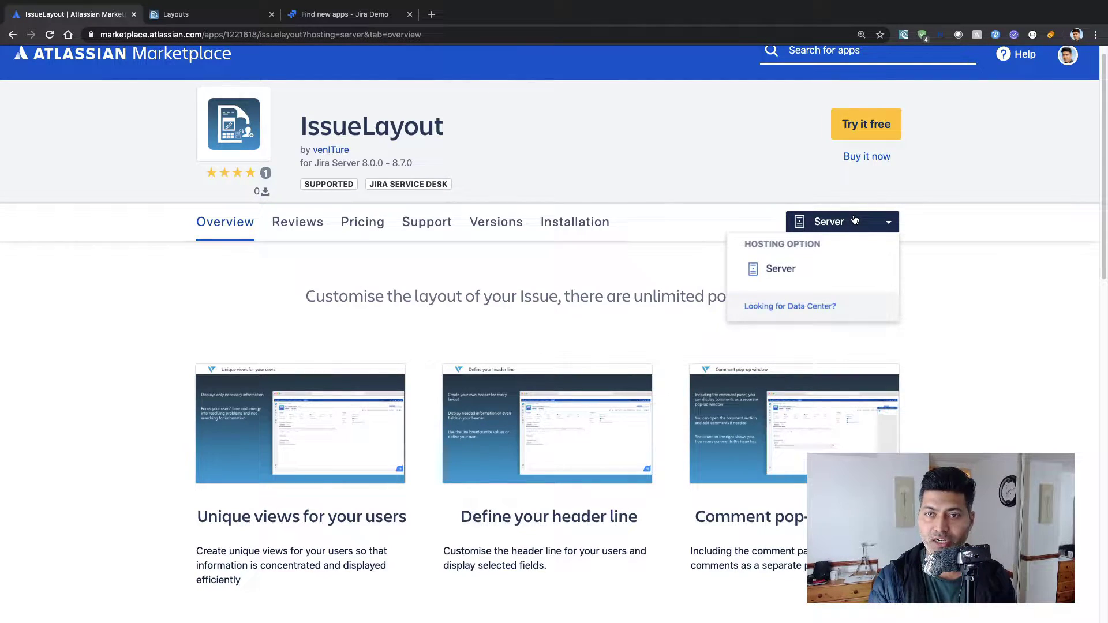
left_click(542, 276)
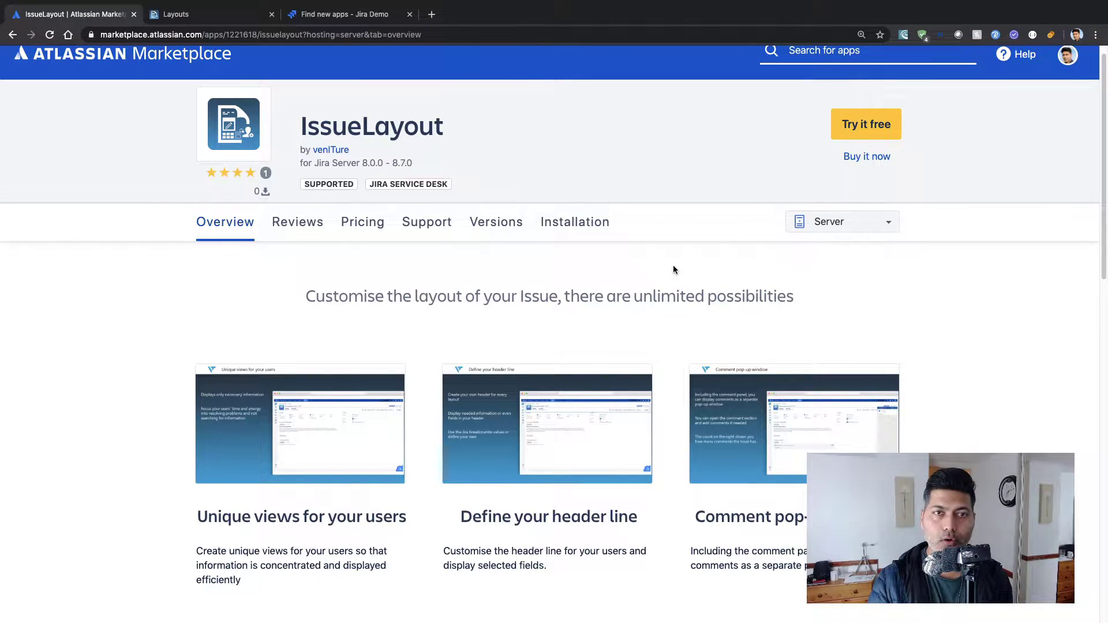
scroll(673, 266, "down", 1)
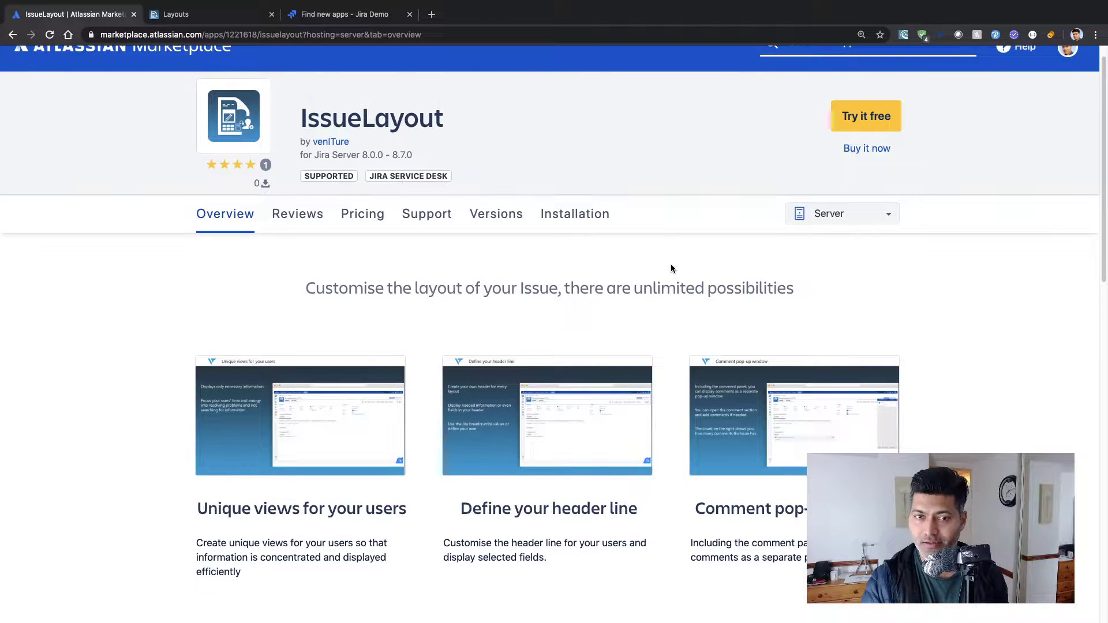
scroll(664, 269, "down", 1)
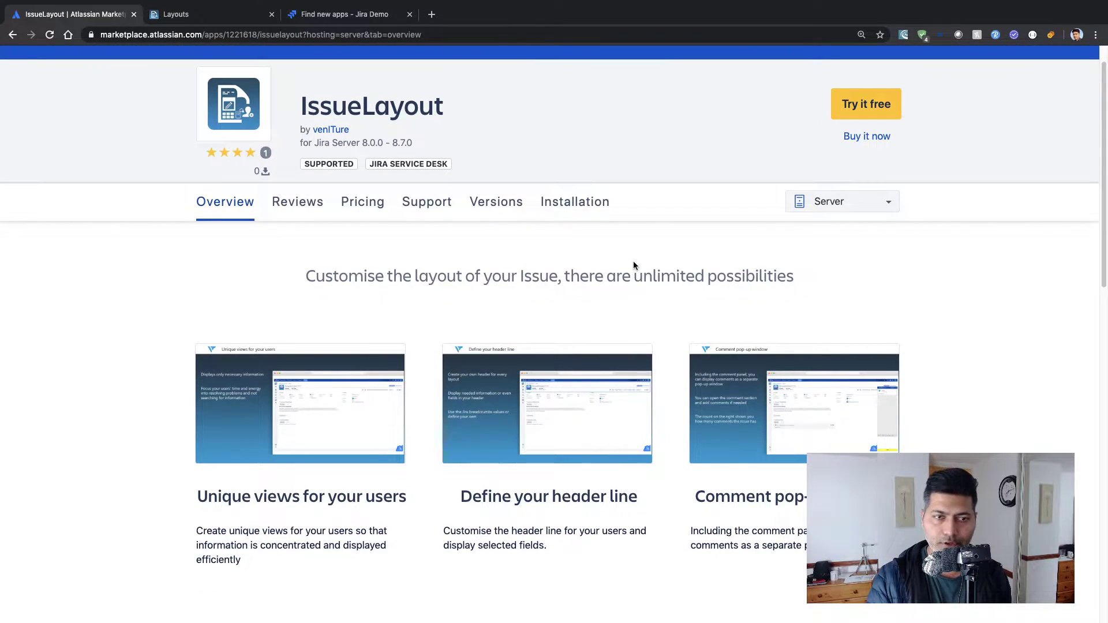
Step: View all the IssueLayout listing screenshots, from unique user views through to the panel title settings, and close the slideshow
scroll(632, 261, "down", 5)
left_click(269, 223)
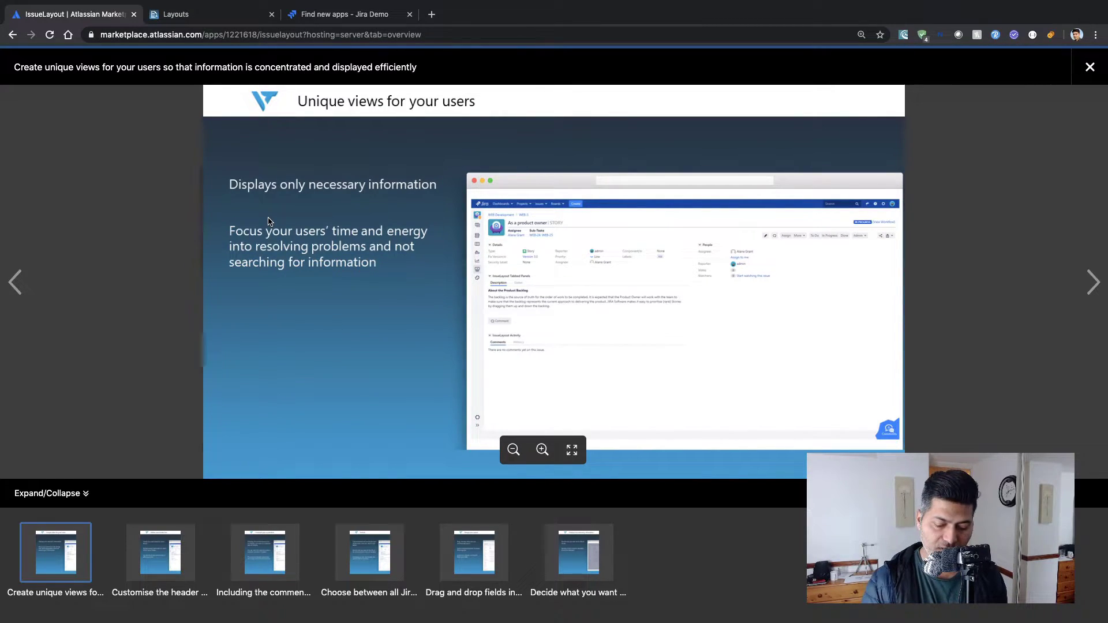
key("Right")
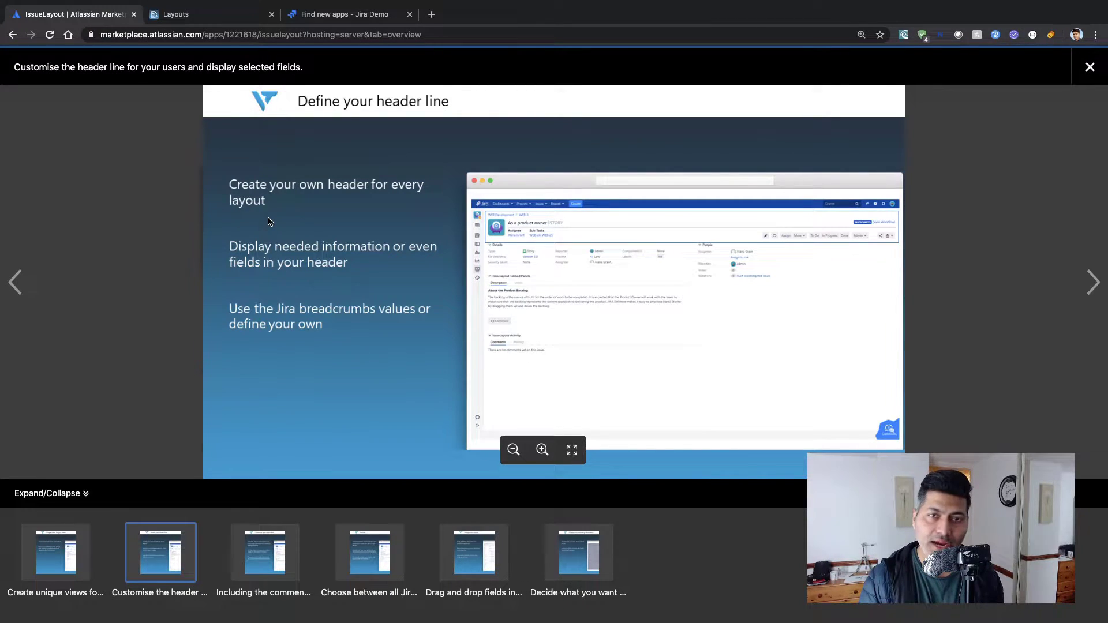
key("Right")
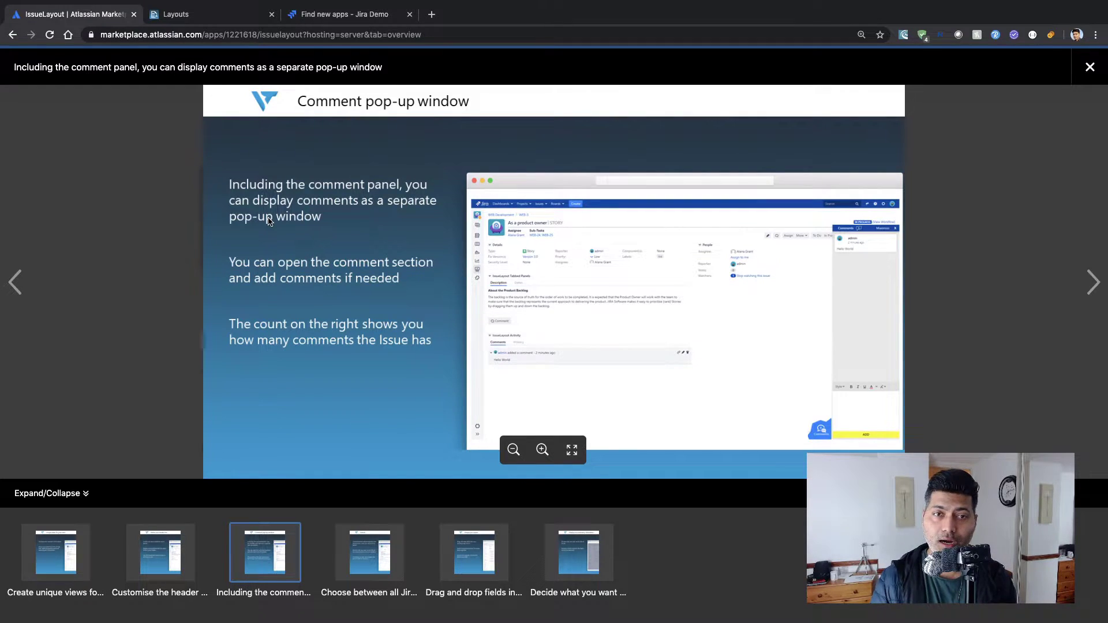
key("Right")
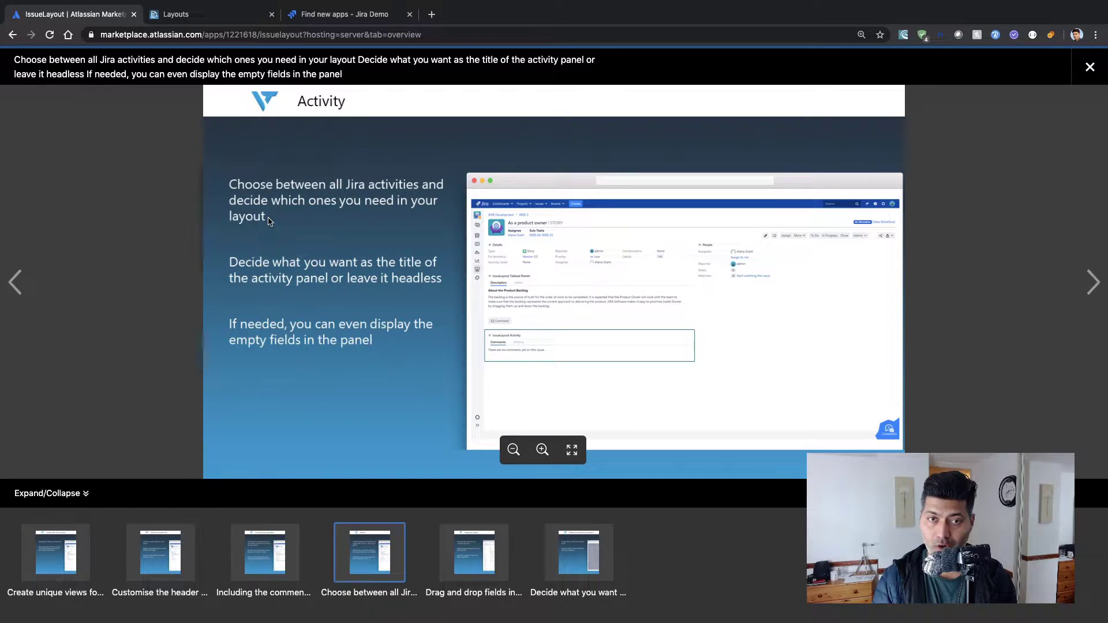
key("Right")
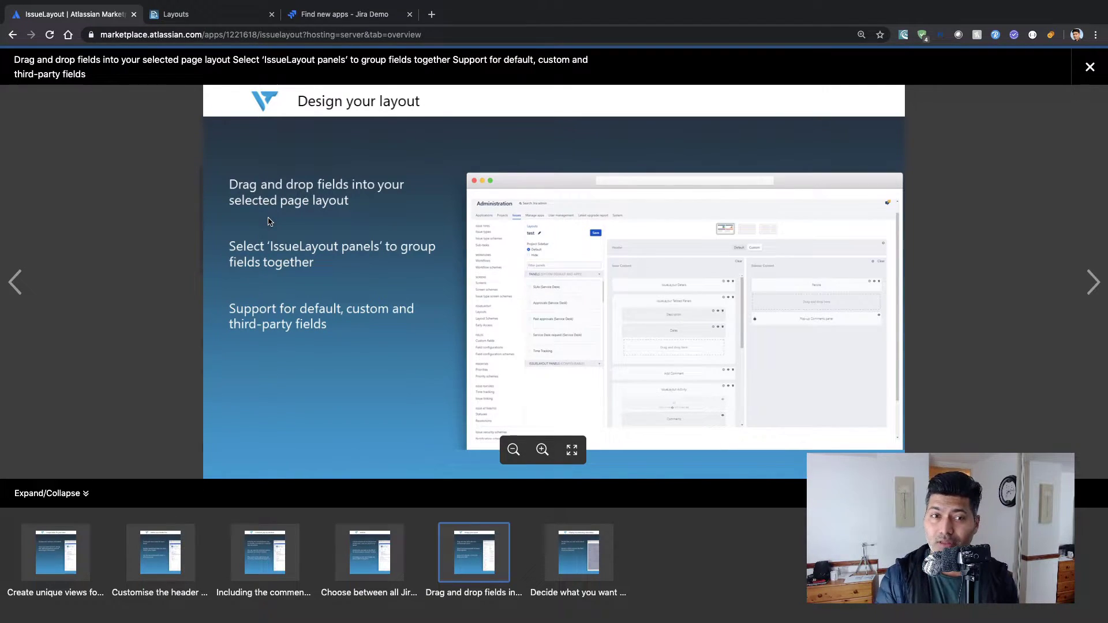
key("Right")
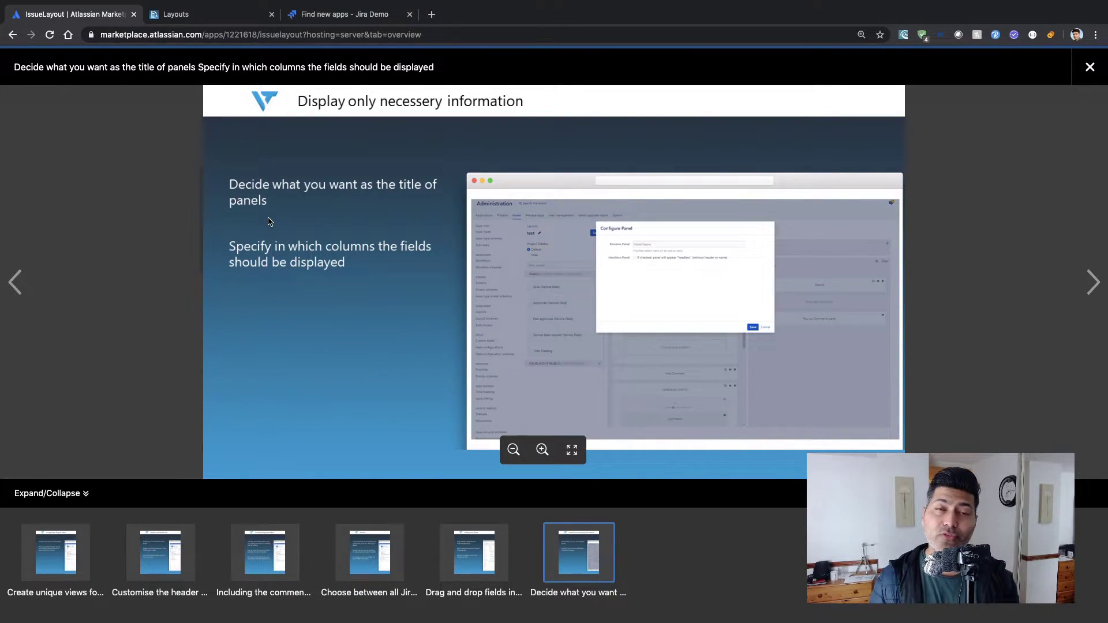
key("Escape")
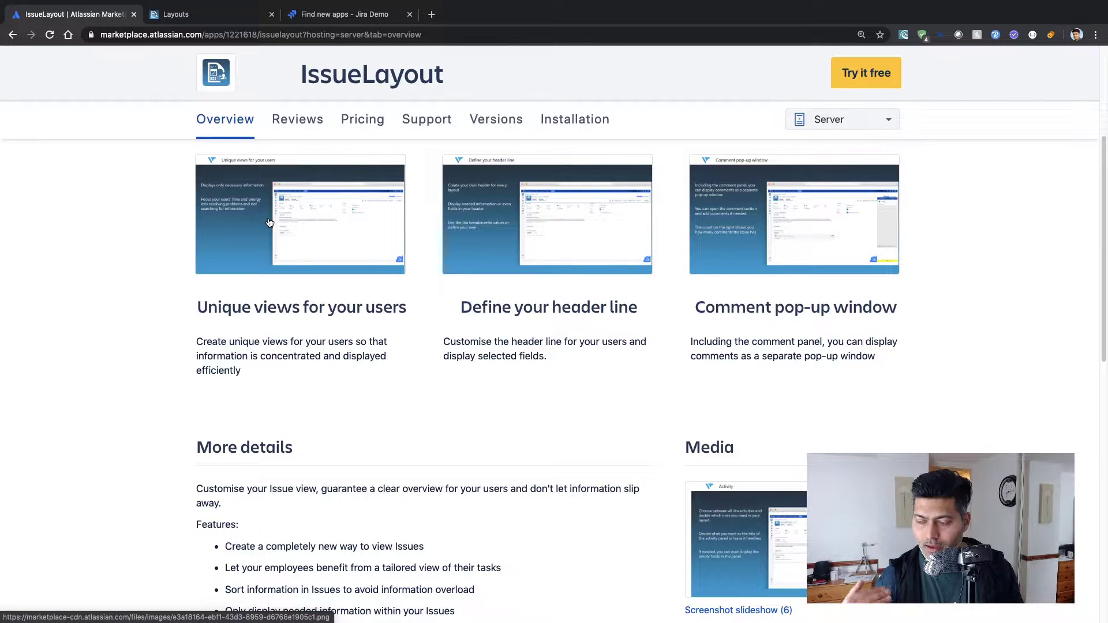
Step: Switch to the IssueLayout documentation, enlarge the Layouts page and open the Layout Schemes article of the Administration Guide
key("ctrl+Tab")
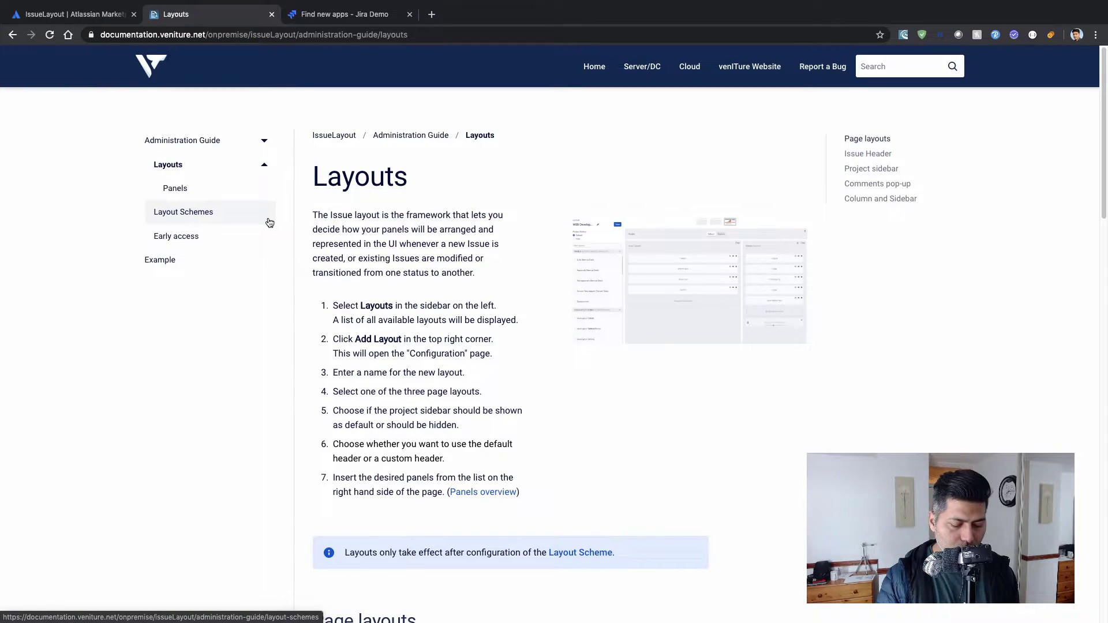
key("super+plus")
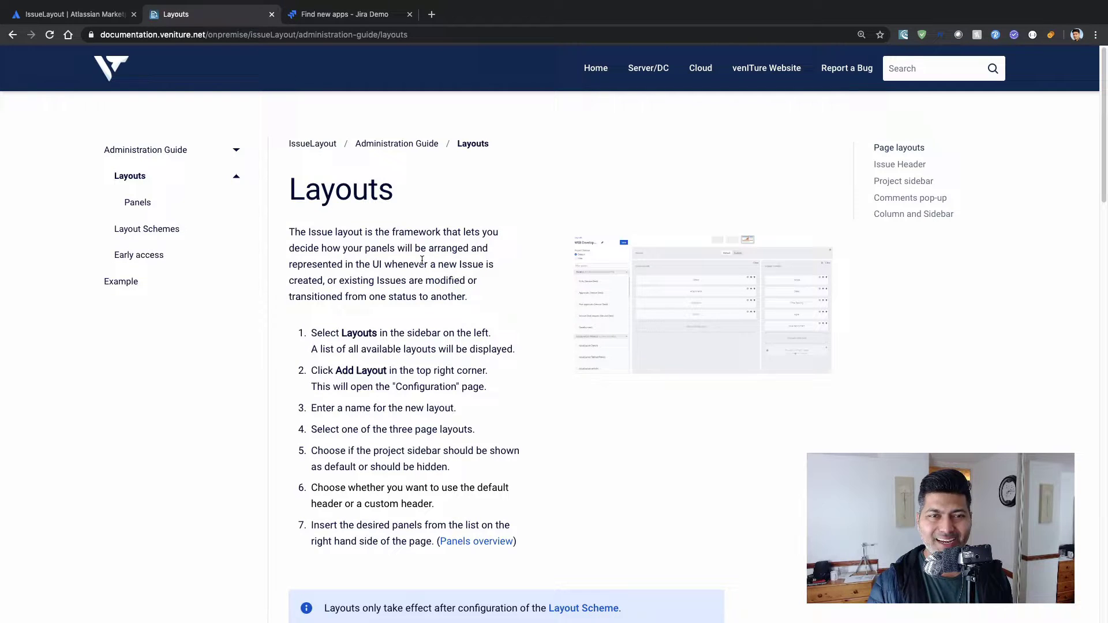
left_click(149, 230)
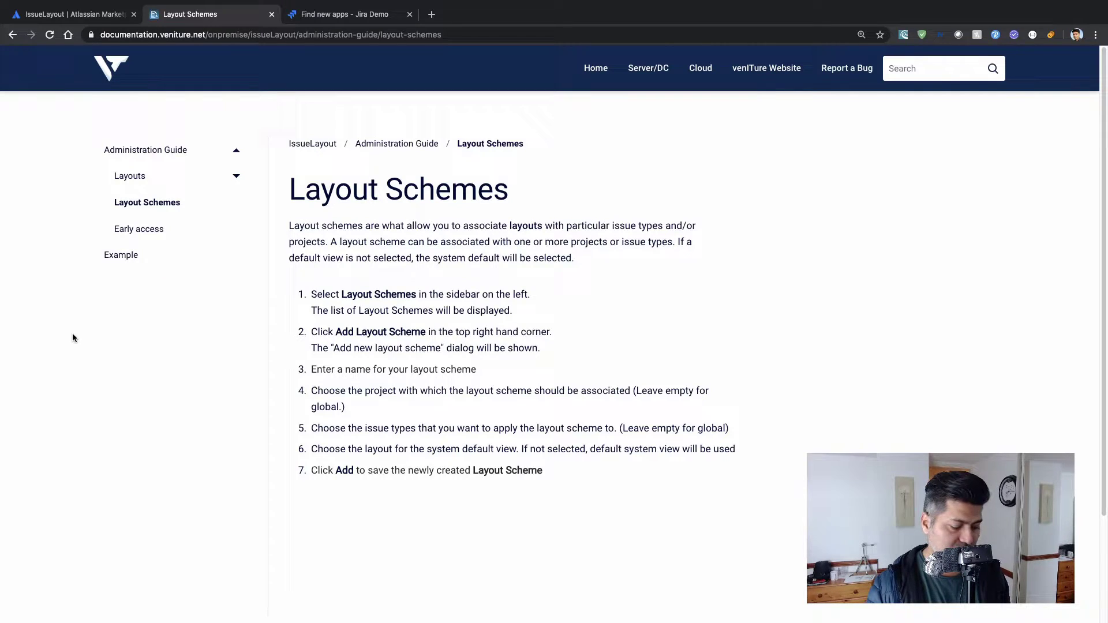
Step: Switch to the Jira administration and open the list of user-installed apps on the Manage apps page
key("ctrl+Tab")
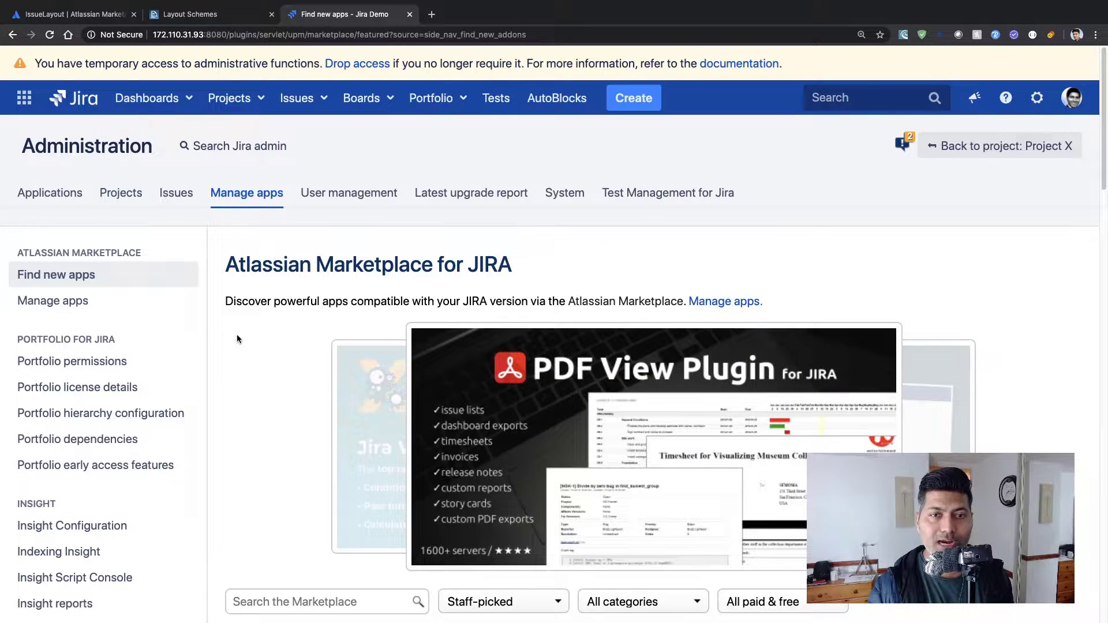
scroll(237, 337, "down", 8)
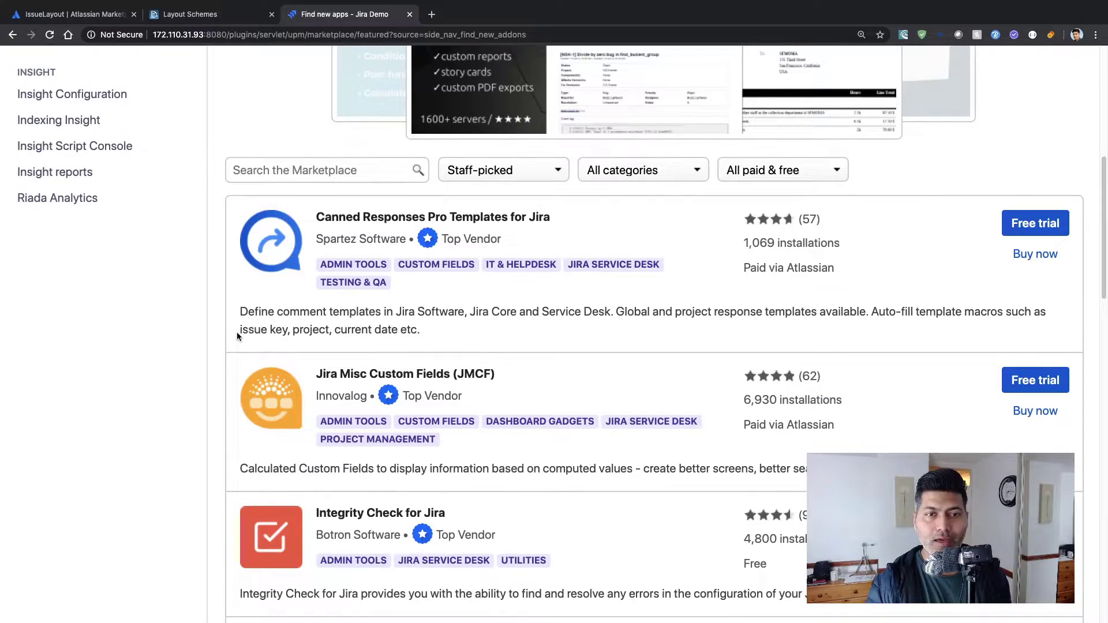
scroll(236, 337, "up", 7)
left_click(84, 270)
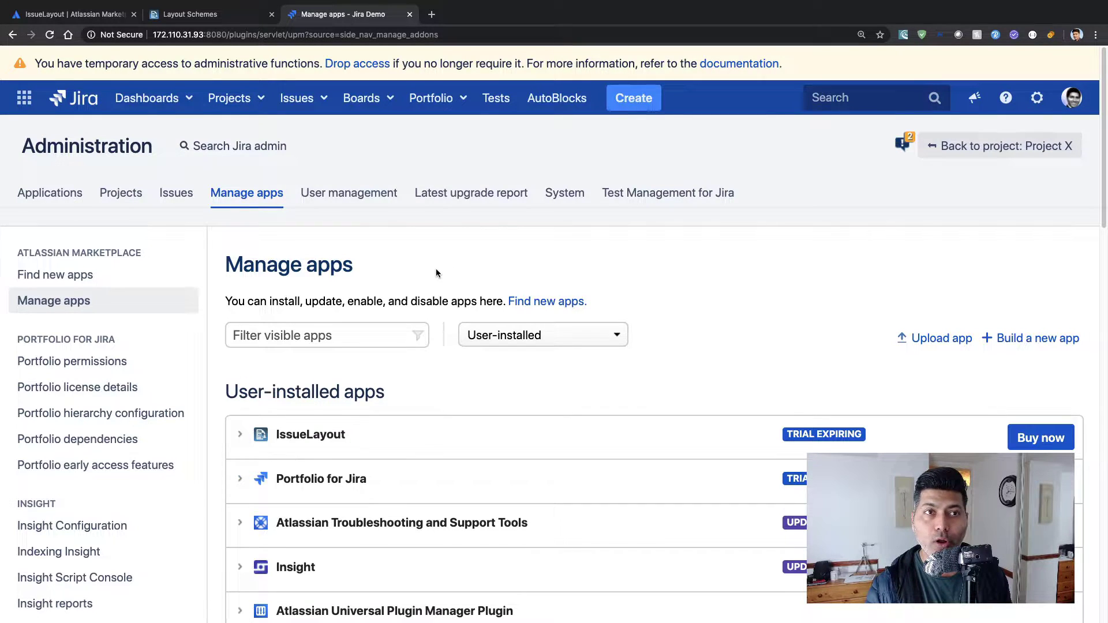
Step: Expand the IssueLayout app's details and examine its version, vendor and license information
left_click(315, 437)
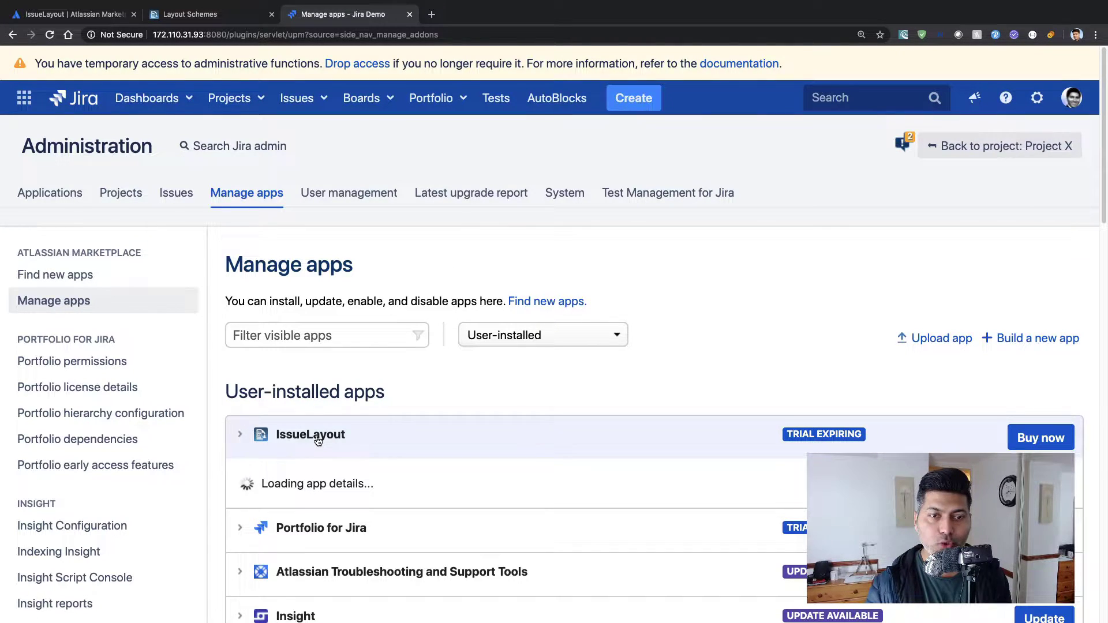
scroll(532, 421, "down", 2)
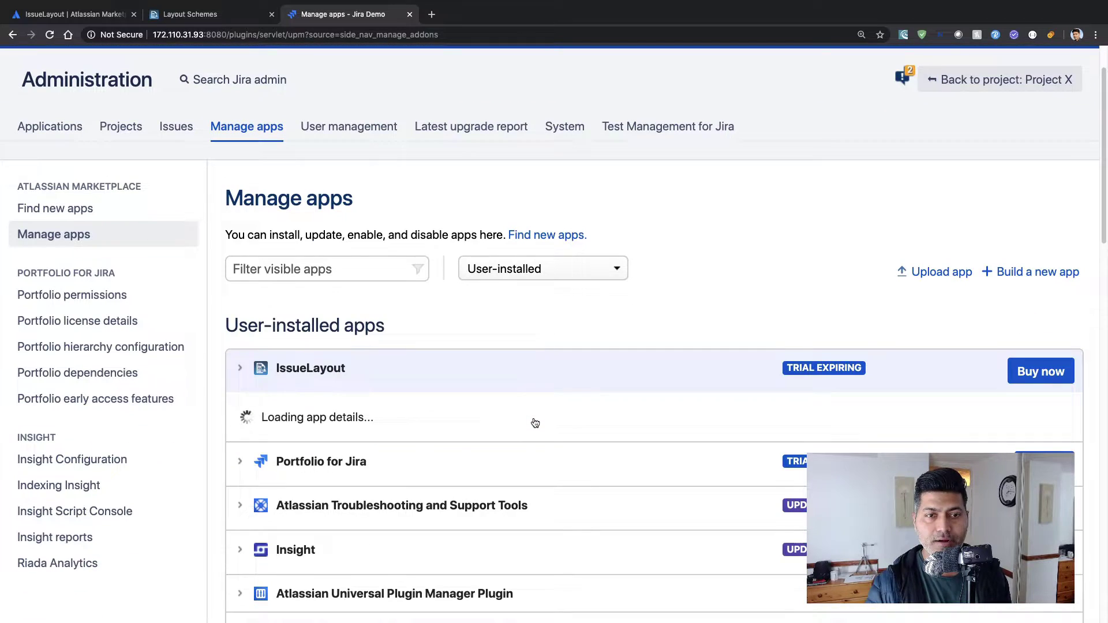
scroll(533, 422, "down", 2)
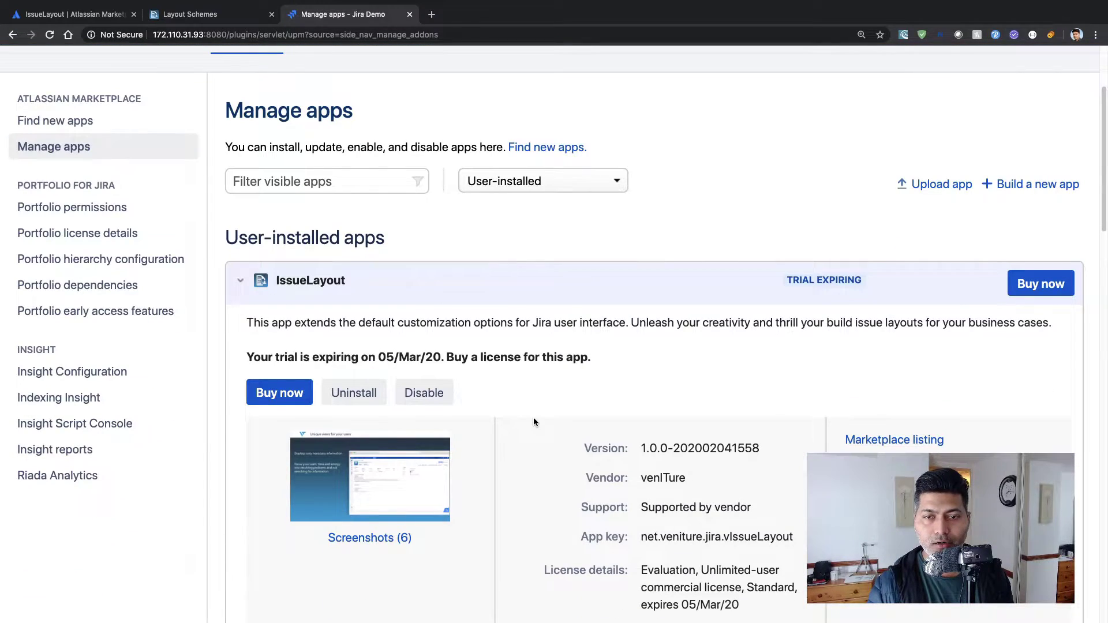
scroll(534, 422, "down", 2)
scroll(533, 423, "down", 2)
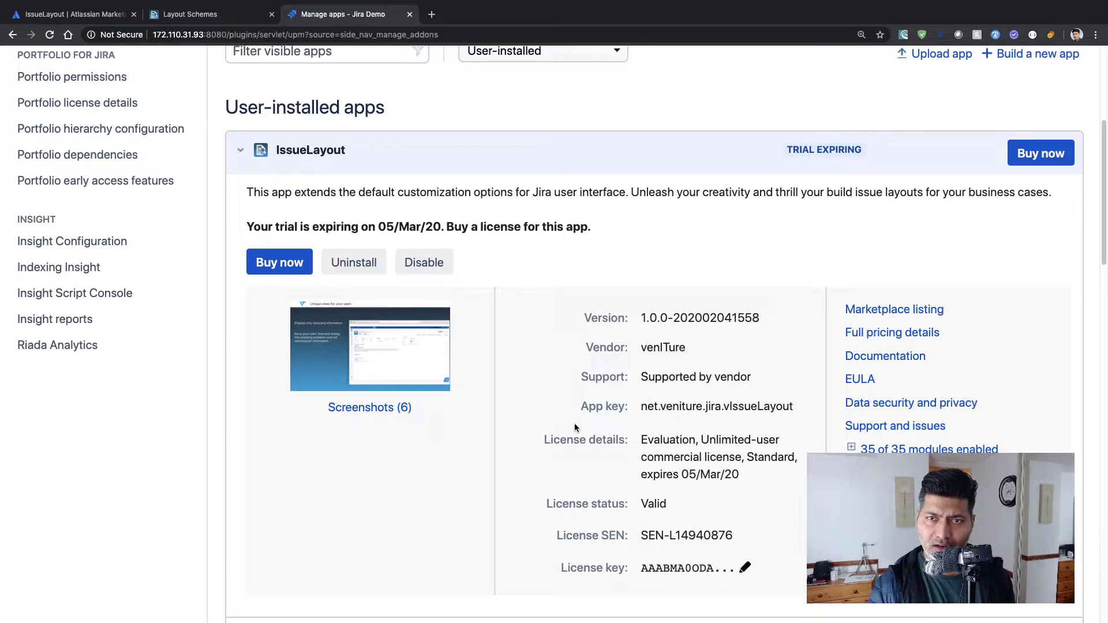
scroll(575, 424, "down", 3)
scroll(573, 424, "up", 5)
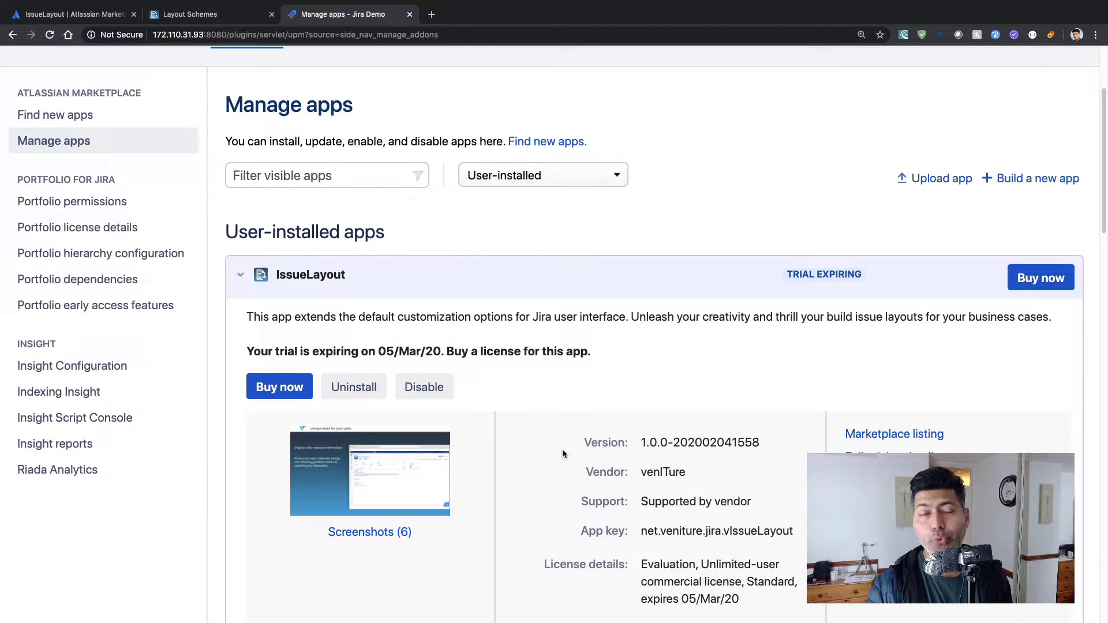
scroll(562, 453, "up", 2)
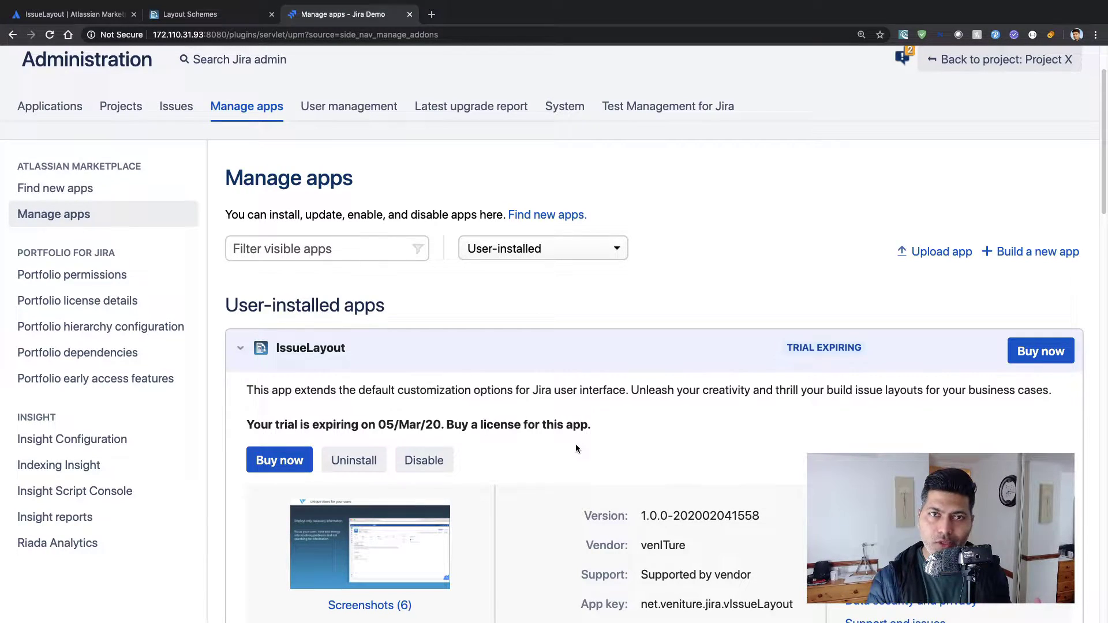
scroll(576, 449, "up", 2)
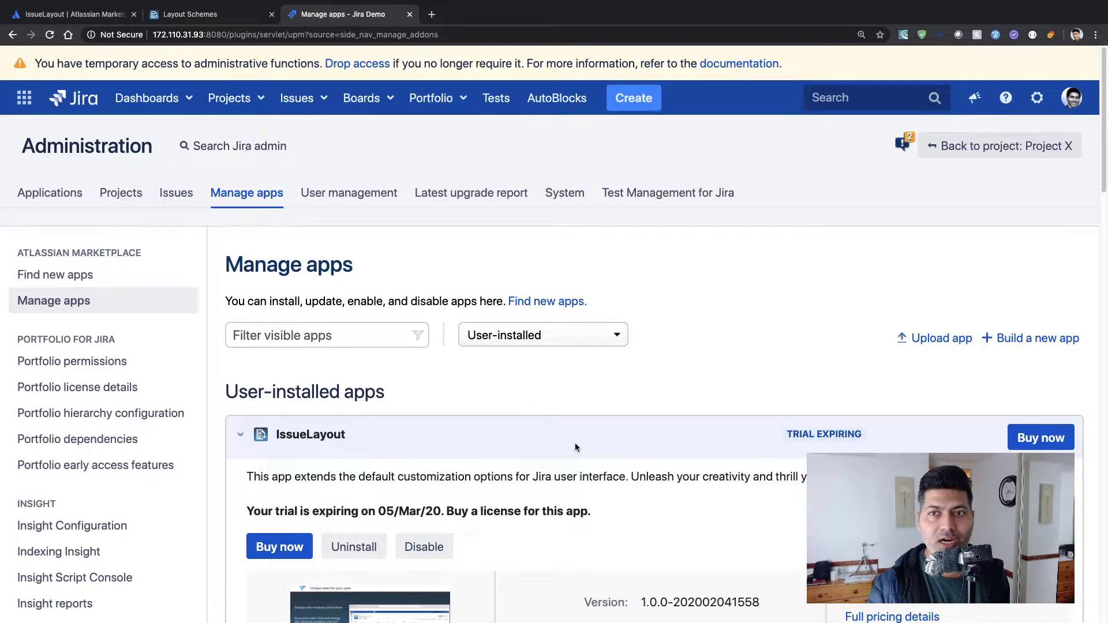
Step: Go to Jira's Issues administration and open the Layouts page of IssueLayout
left_click(1032, 95)
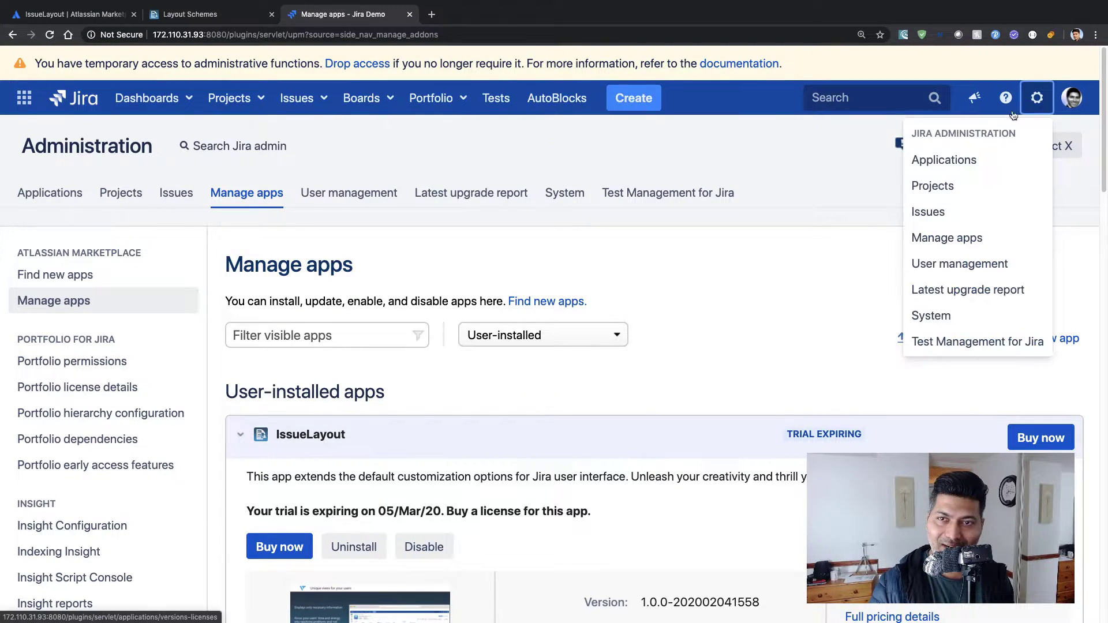
mouse_move(1062, 102)
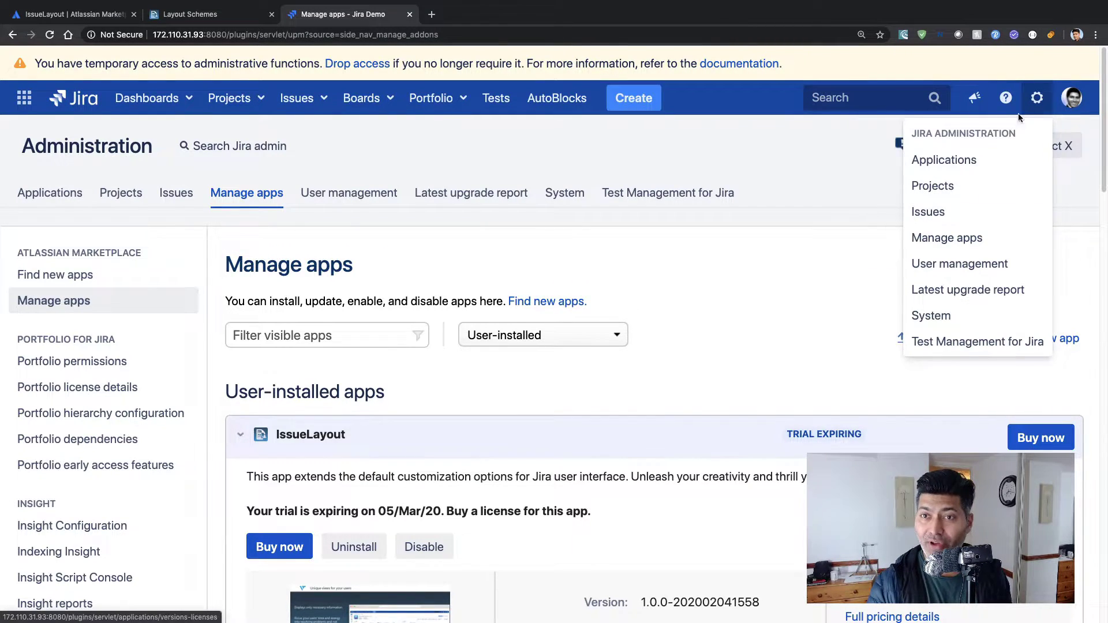
left_click(975, 213)
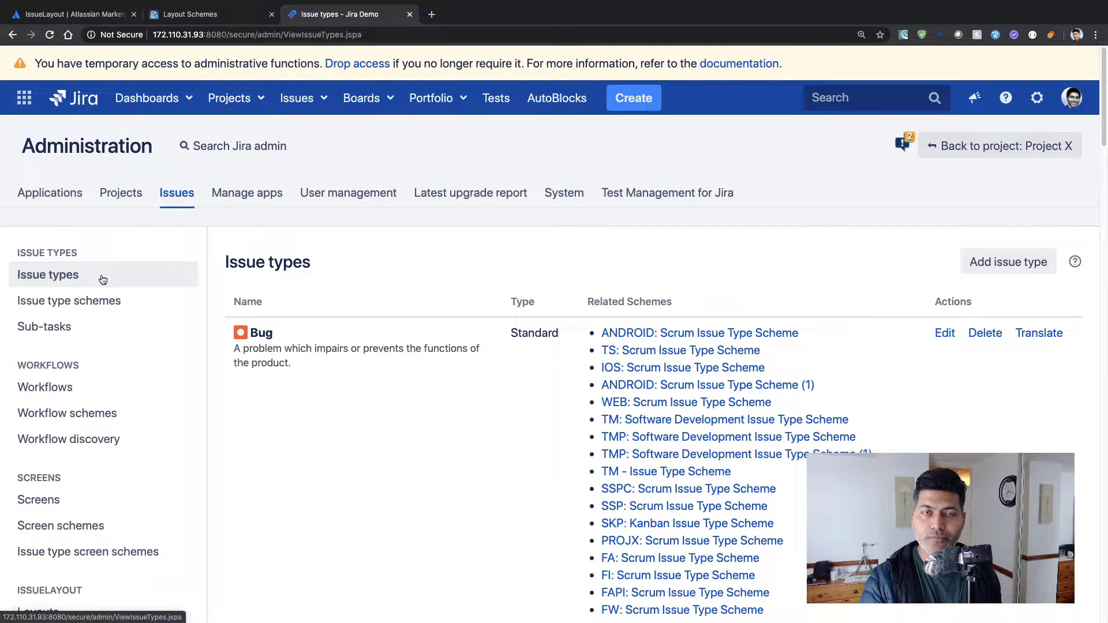
scroll(103, 280, "down", 5)
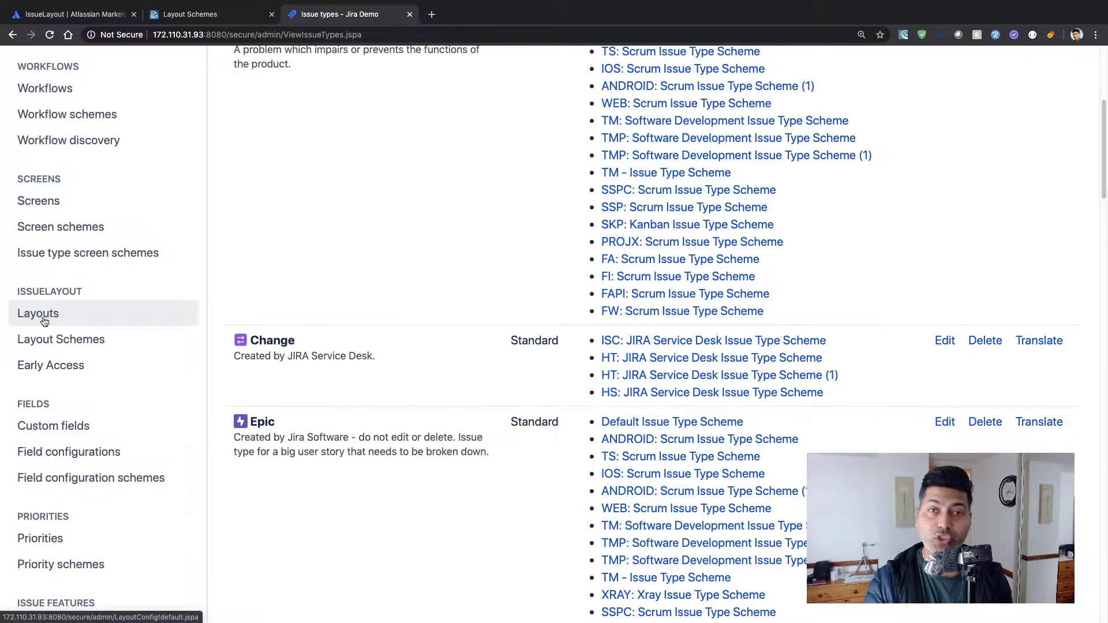
left_click(92, 319)
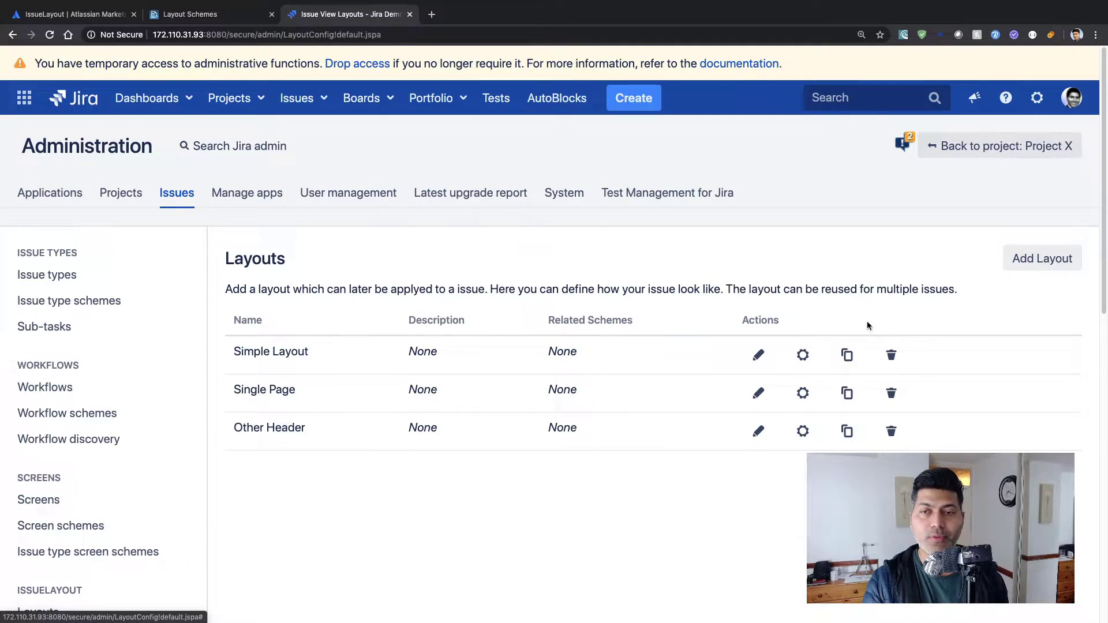
triple_click(866, 288)
left_click(865, 288)
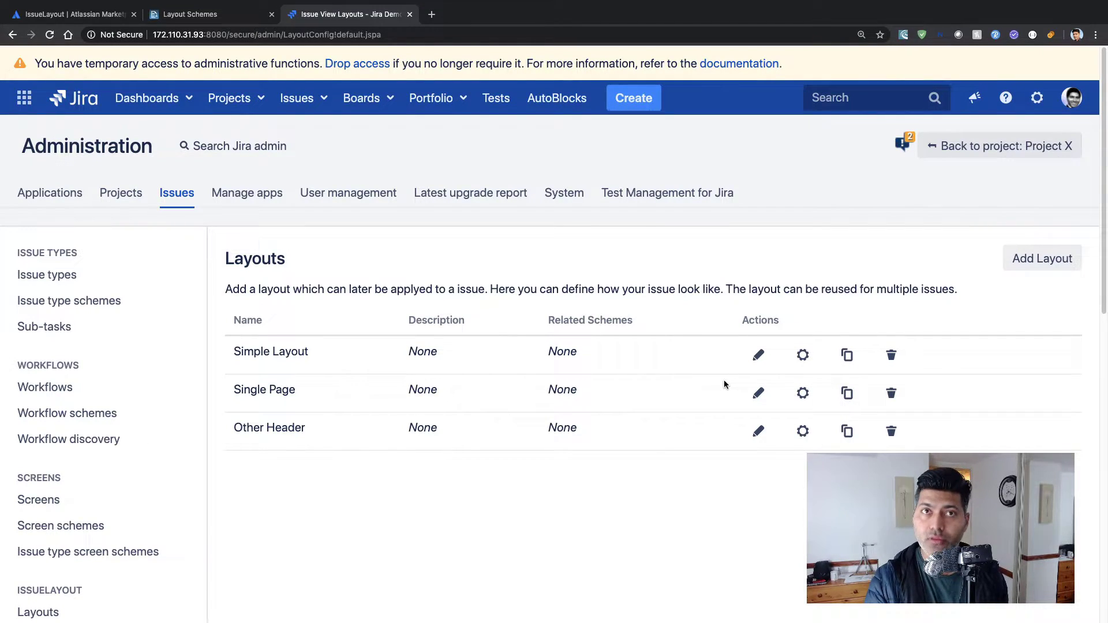
Step: Check the Simple Layout's name and description fields without saving, and open the layout's configuration page
left_click(758, 362)
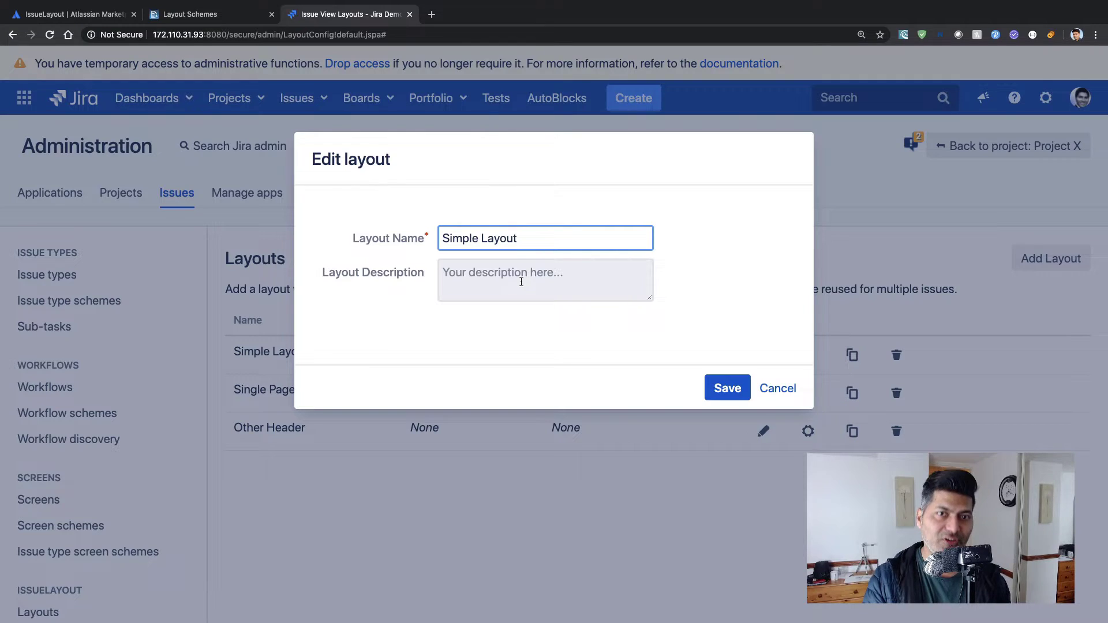
left_click(779, 389)
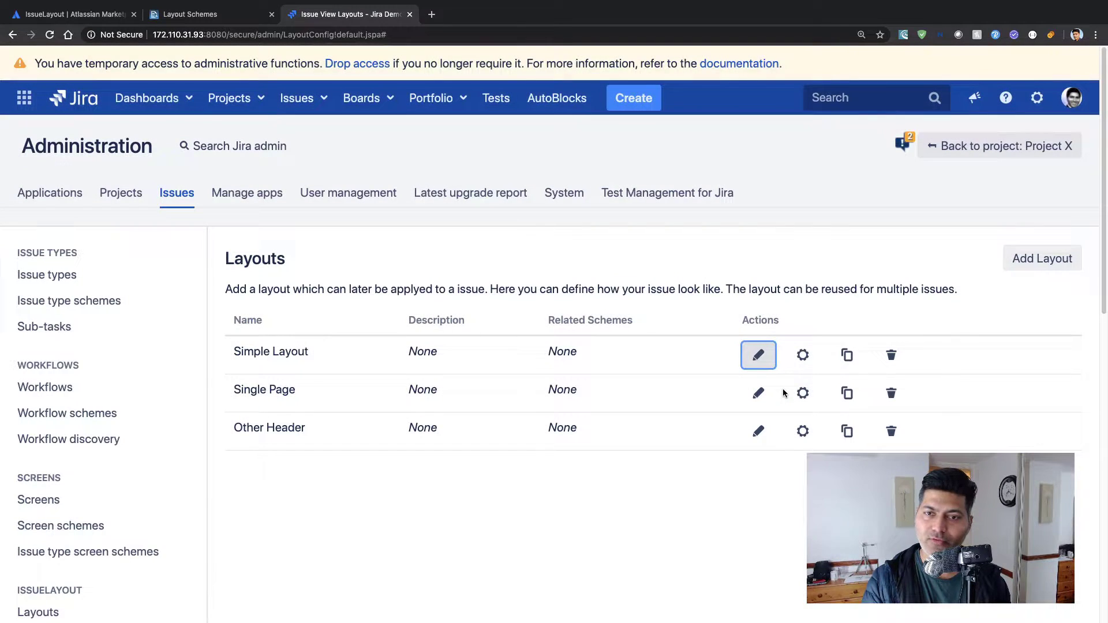
left_click(803, 356)
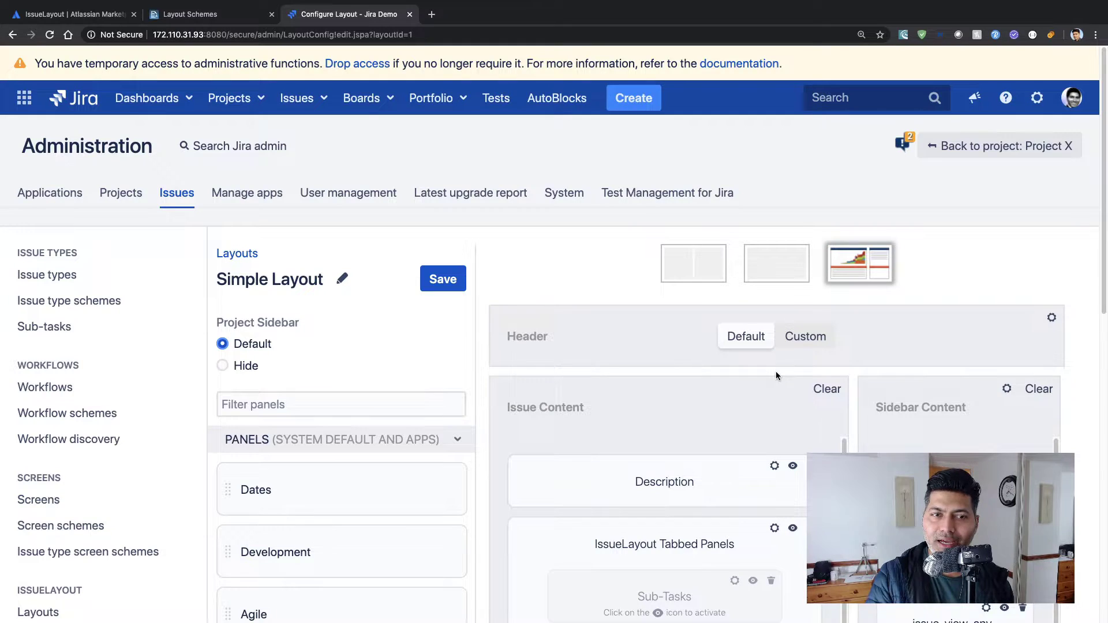
scroll(600, 361, "down", 2)
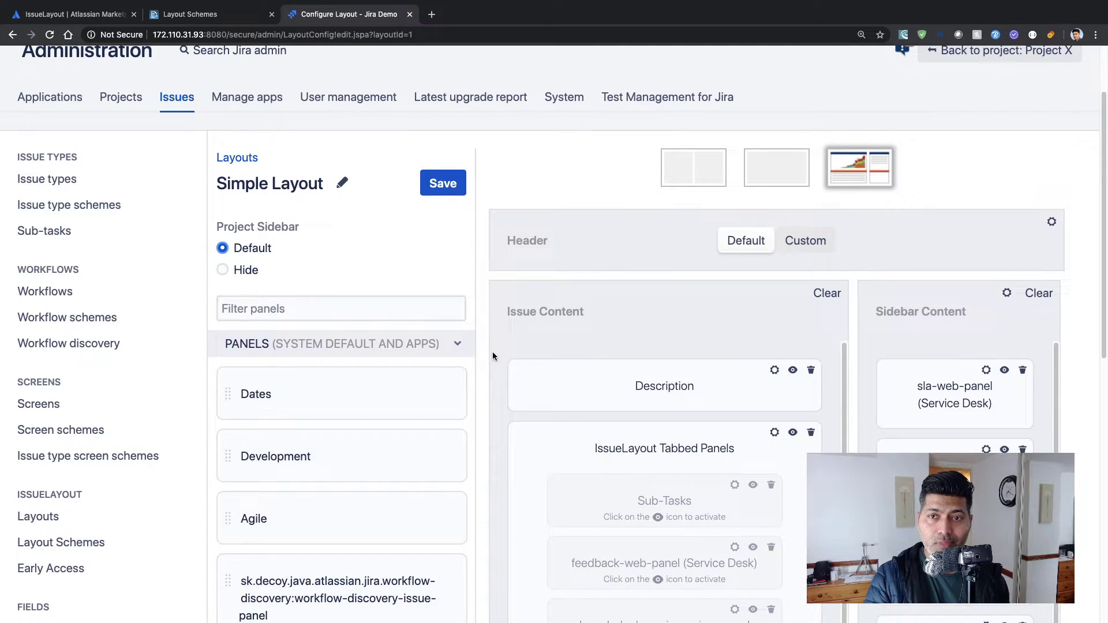
Step: Try the Hide option for the project sidebar, restore Default, and examine the available system and IssueLayout panels
scroll(493, 346, "down", 1)
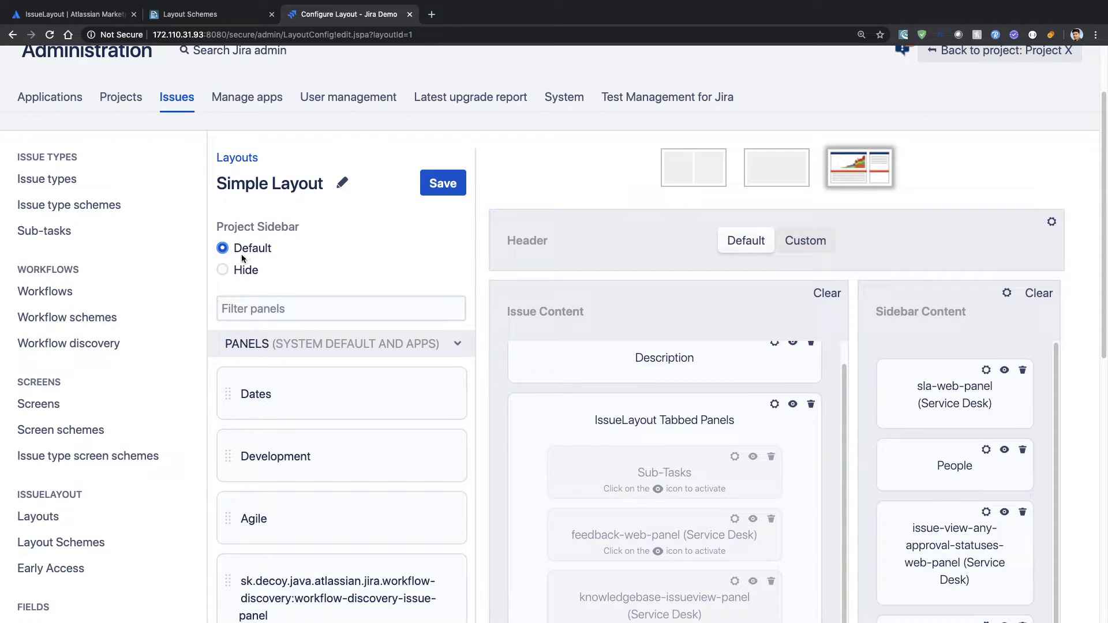
left_click(222, 271)
left_click(223, 249)
scroll(304, 466, "down", 6)
scroll(303, 519, "up", 2)
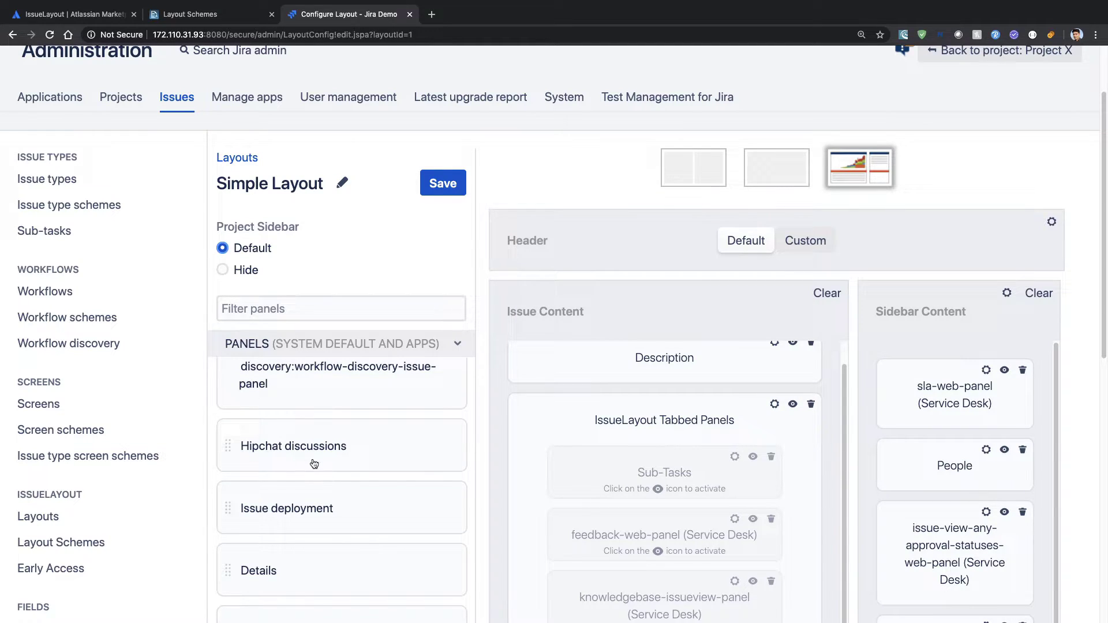
scroll(323, 464, "down", 1)
scroll(330, 542, "down", 2)
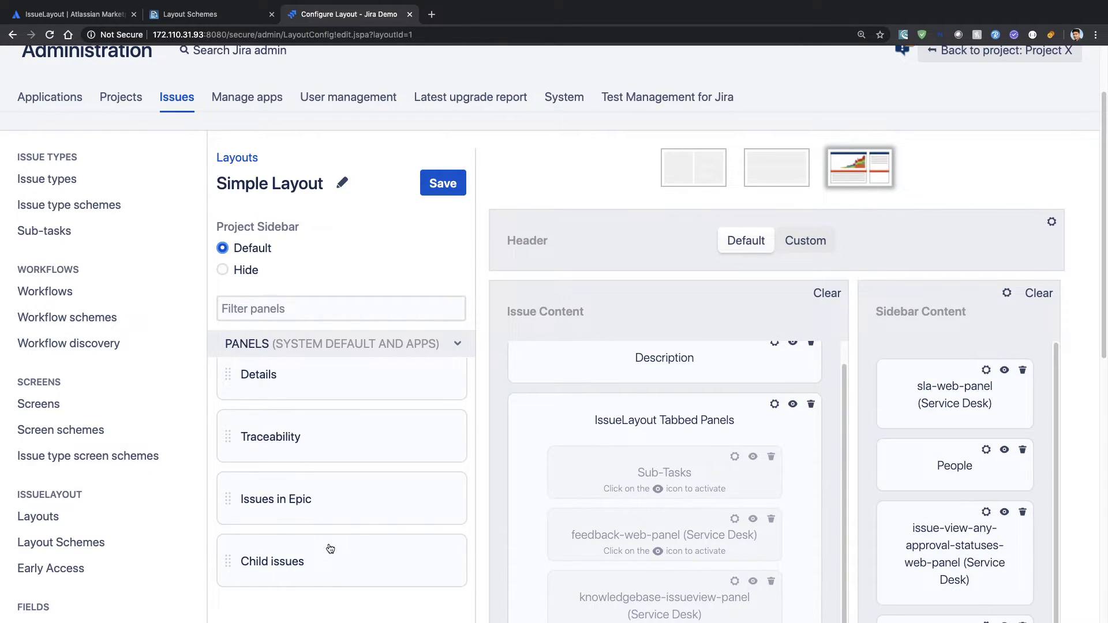
scroll(330, 548, "down", 3)
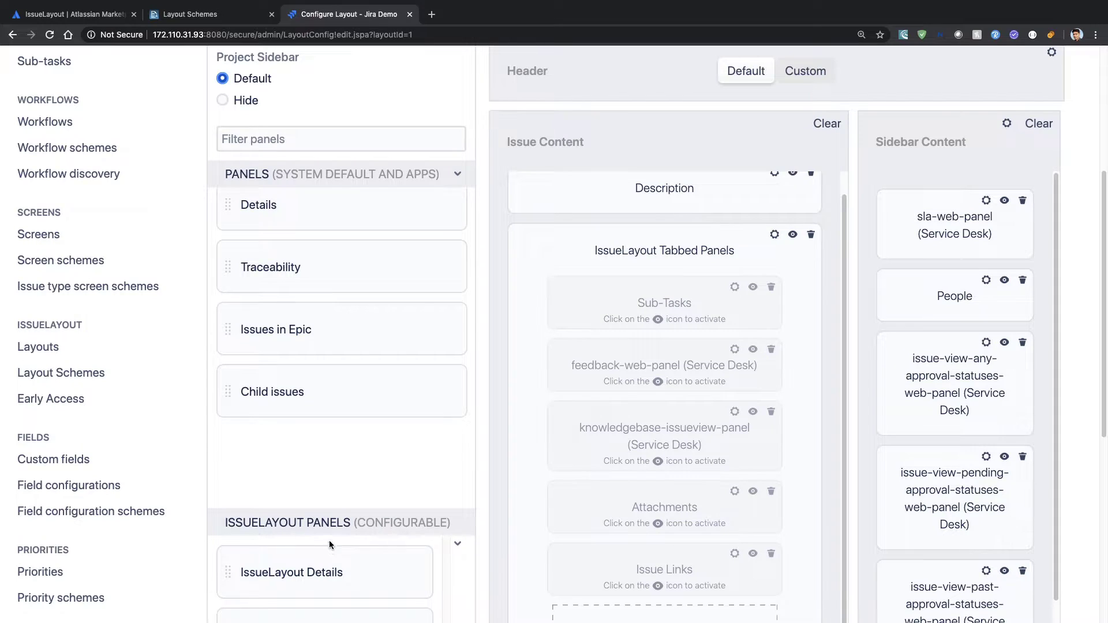
scroll(346, 519, "down", 5)
scroll(351, 507, "up", 8)
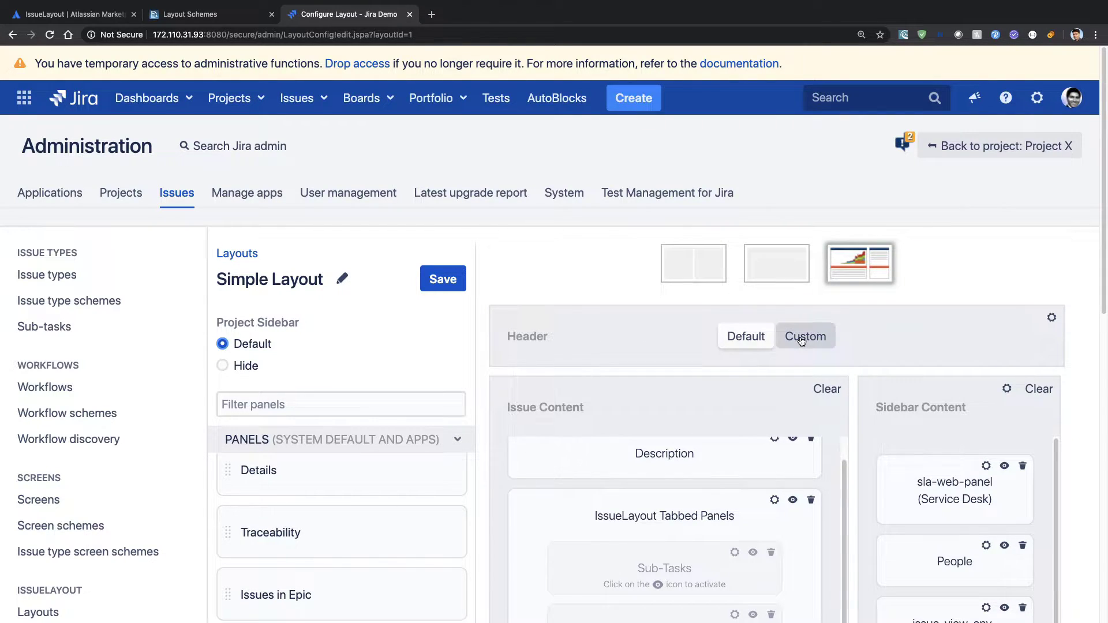
Step: Check the Header Fields and Summary Style options in the issue header configuration without saving
left_click(1051, 319)
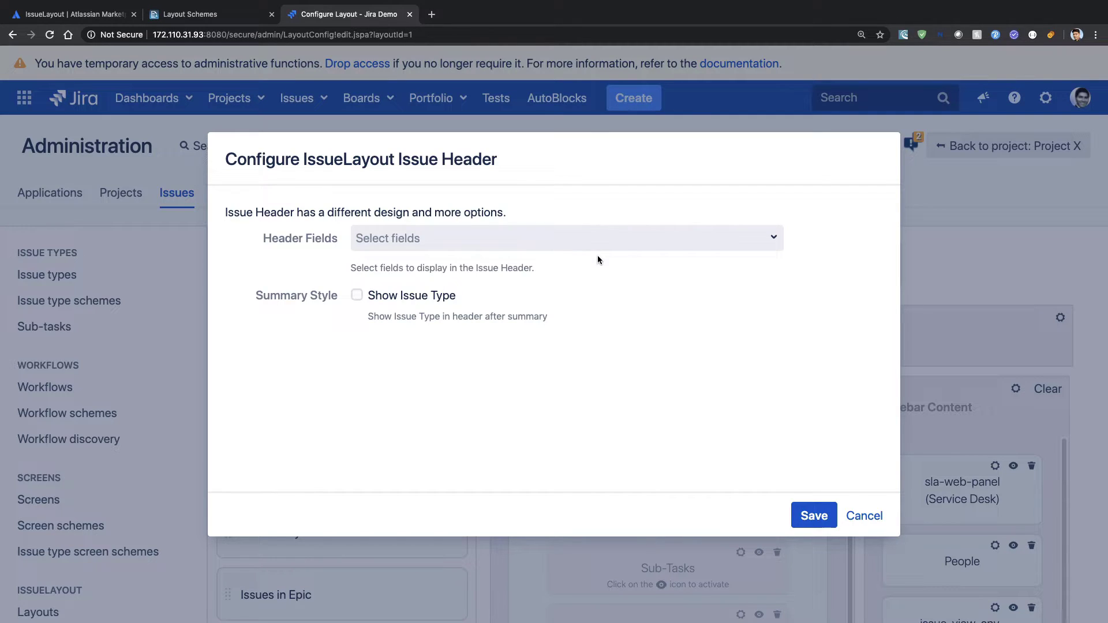
left_click(761, 241)
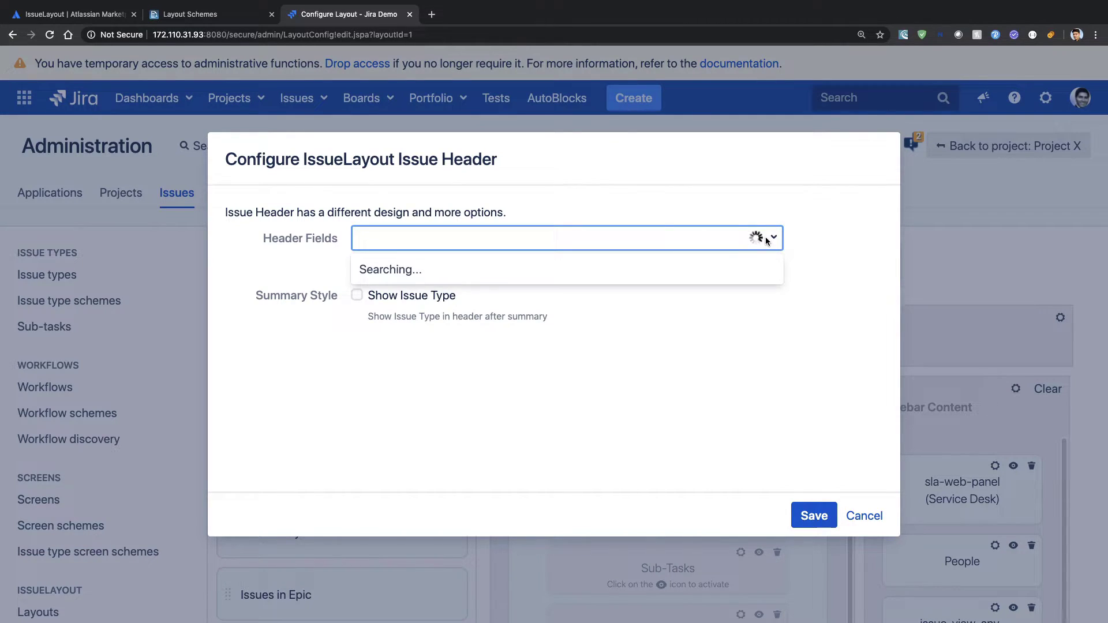
left_click(827, 297)
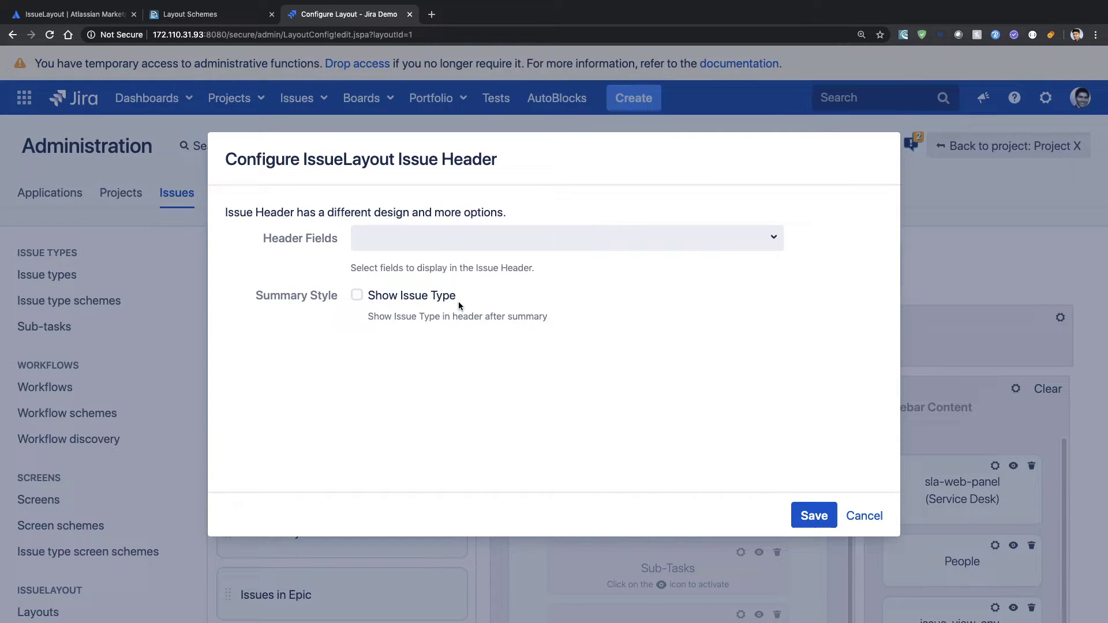
left_click(861, 517)
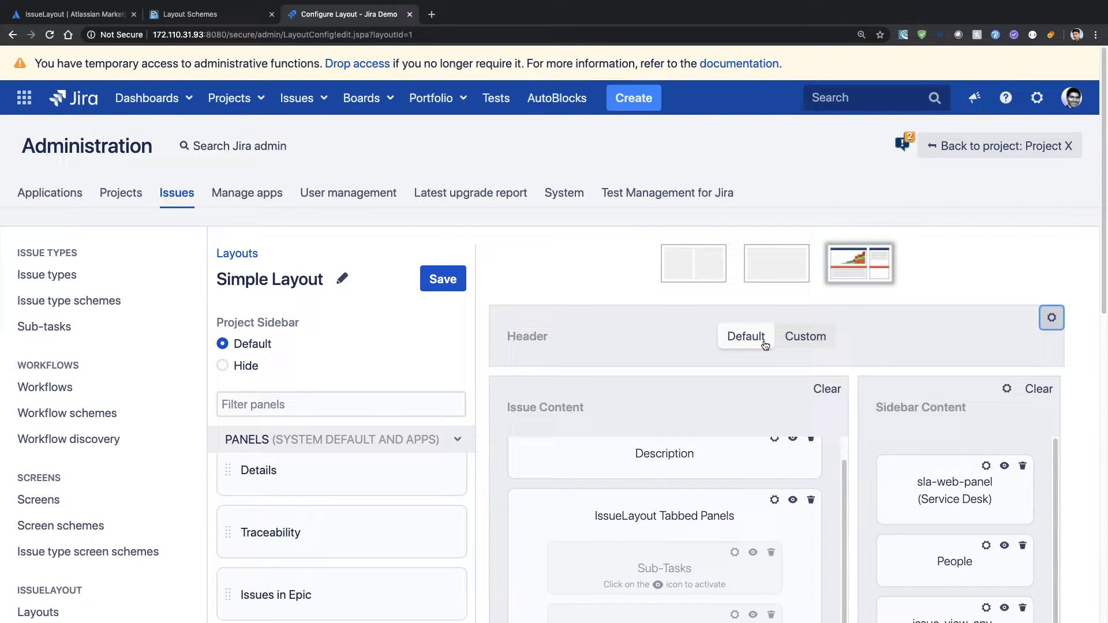
Step: Switch the layout's header to Custom, cancel its configuration, and set the header back to Default
scroll(761, 341, "down", 2)
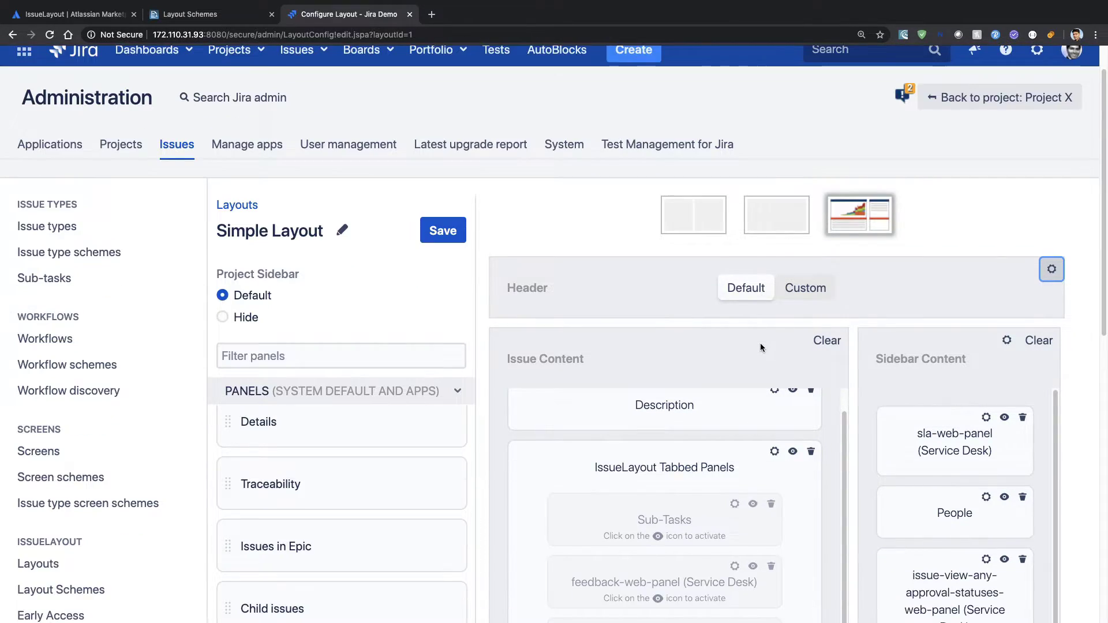
scroll(762, 351, "down", 5)
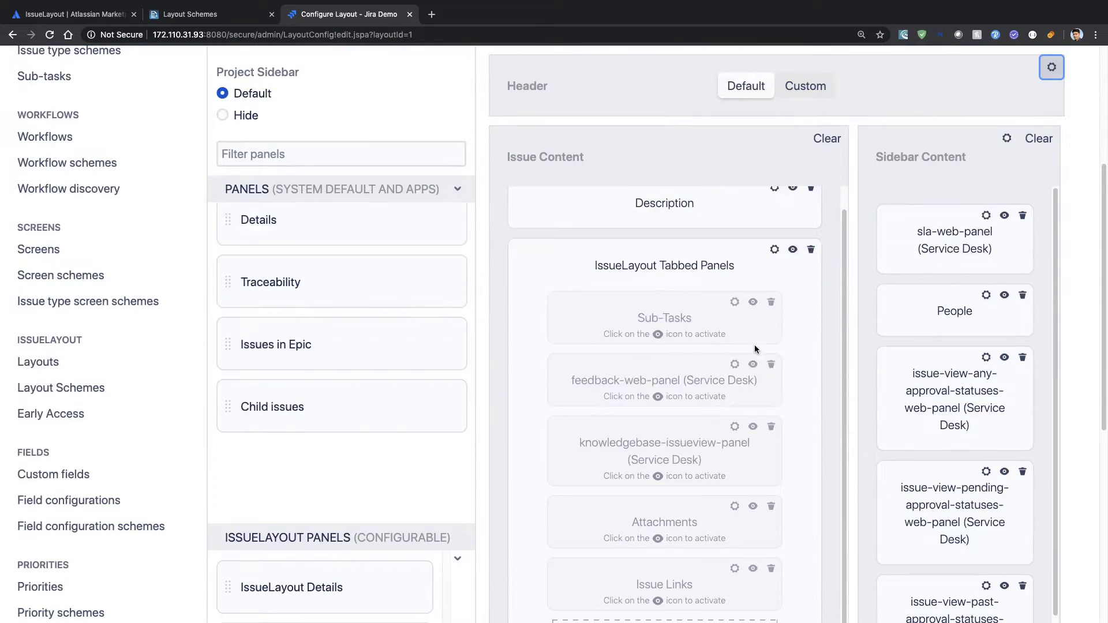
left_click(819, 92)
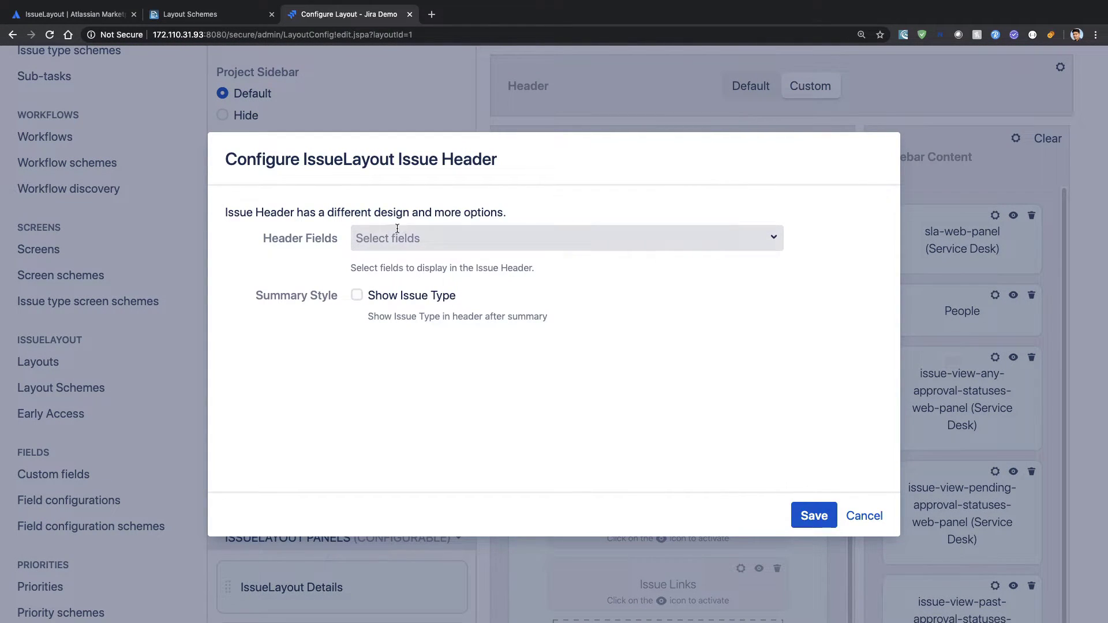
left_click(863, 515)
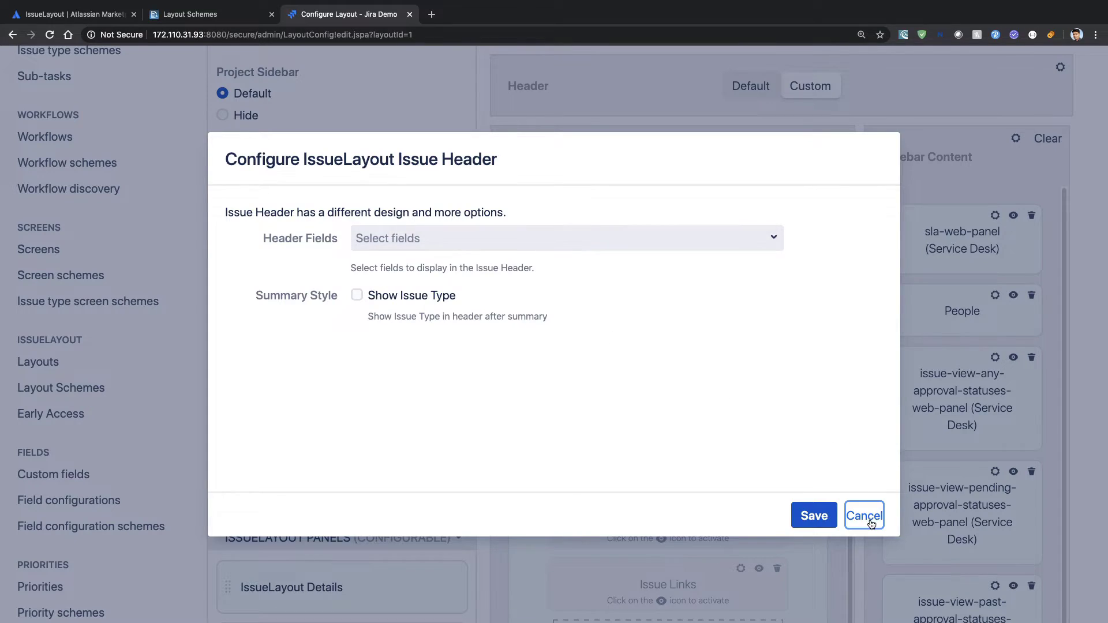
left_click(745, 86)
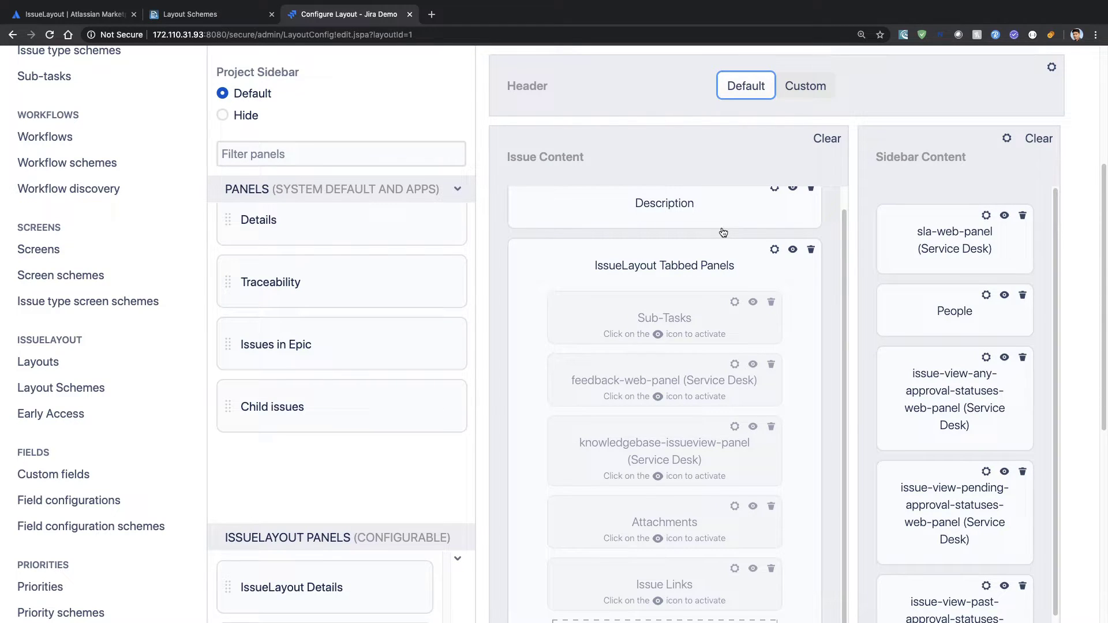
Step: Examine the panels placed in the Issue Content and Sidebar Content areas of the Simple Layout
scroll(657, 254, "up", 1)
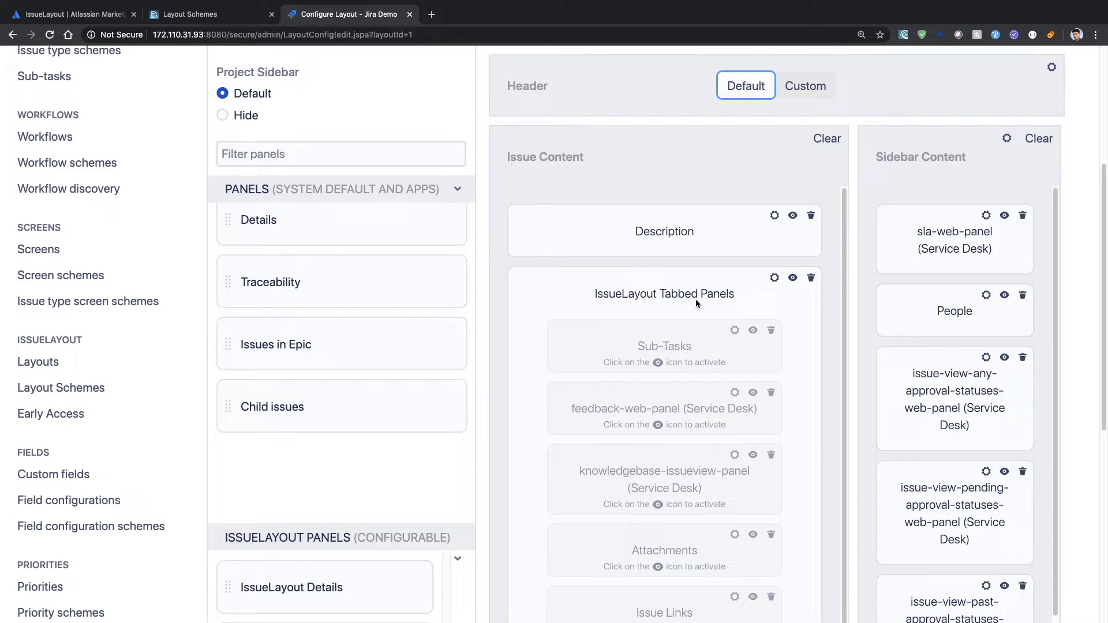
scroll(704, 298, "down", 3)
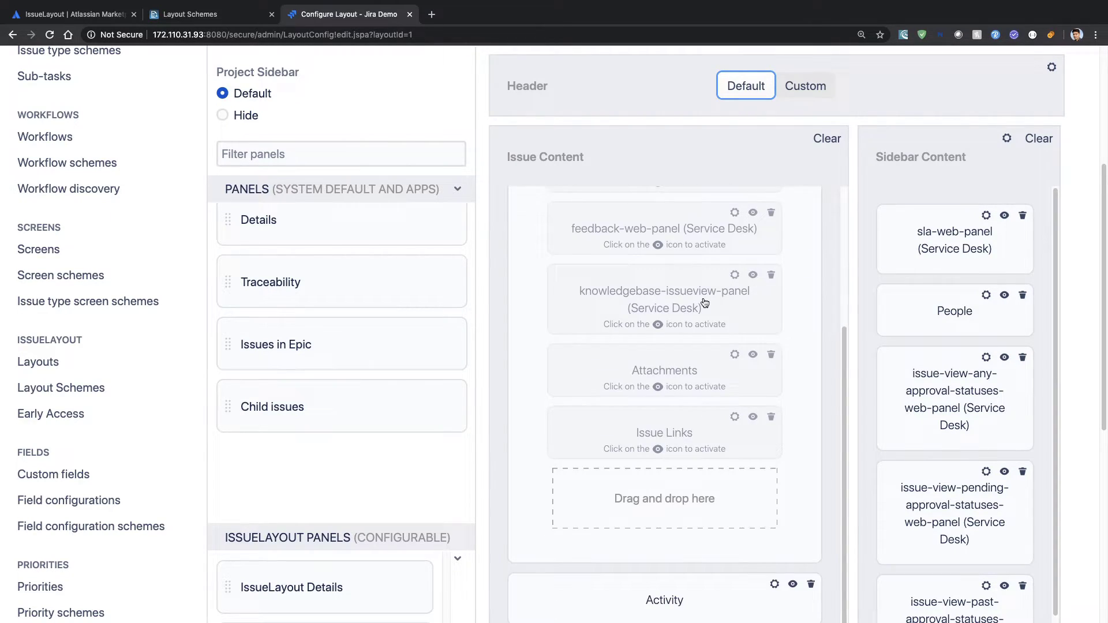
scroll(750, 416, "down", 5)
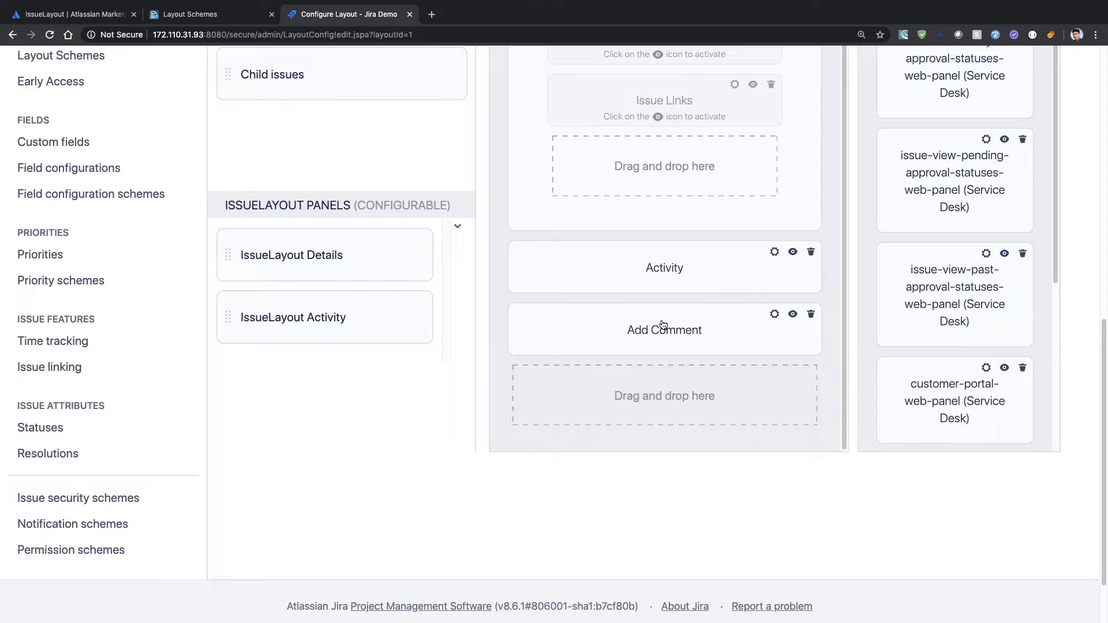
scroll(672, 337, "up", 1)
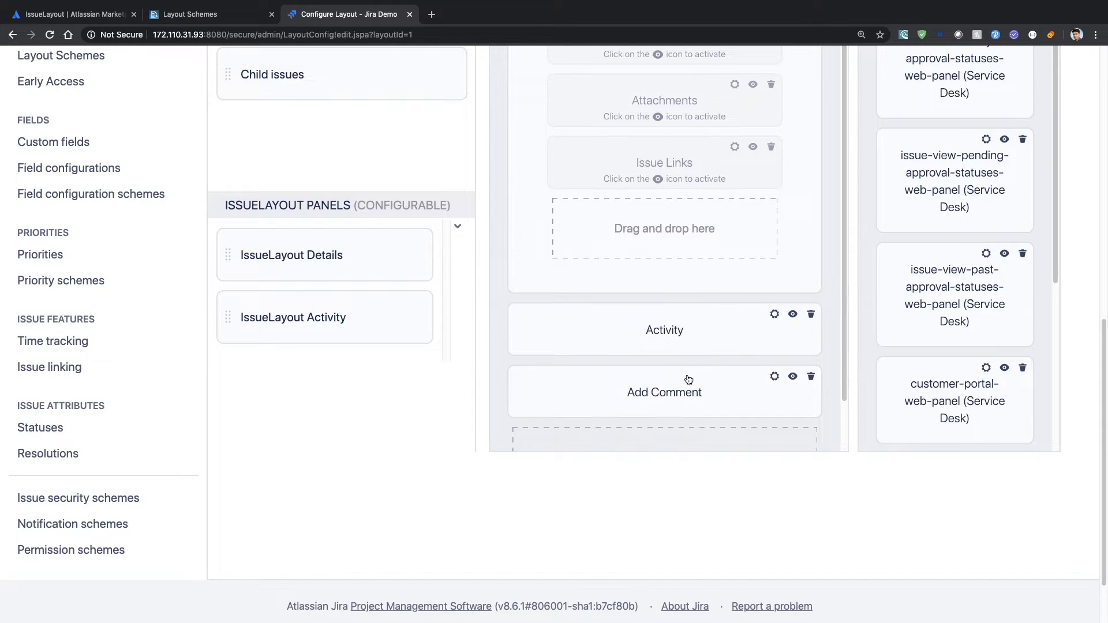
scroll(687, 379, "up", 10)
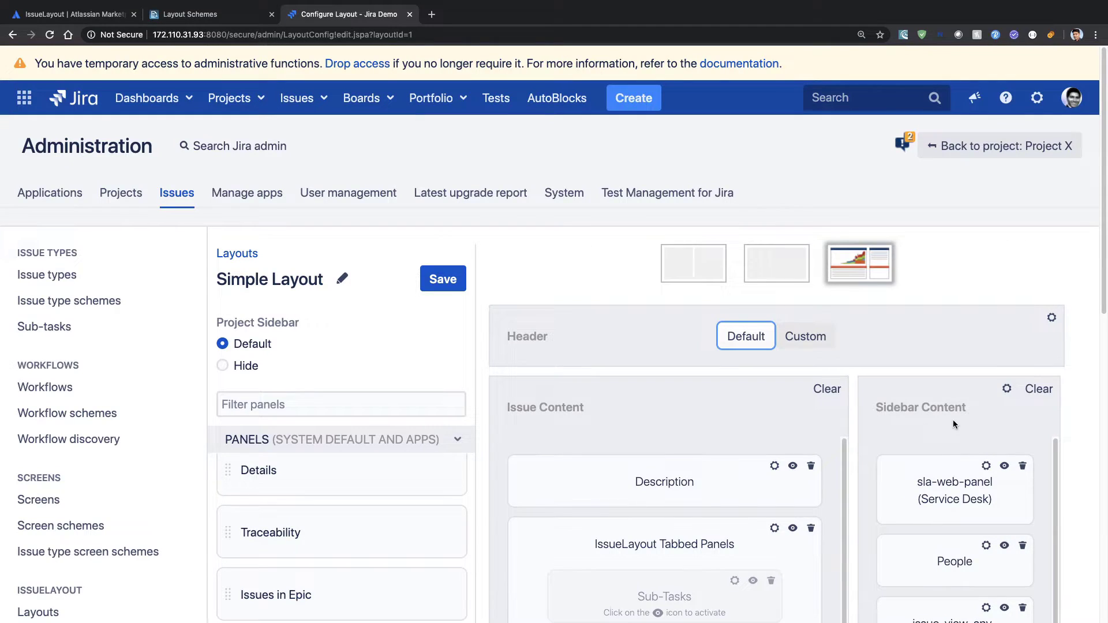
scroll(955, 407, "down", 2)
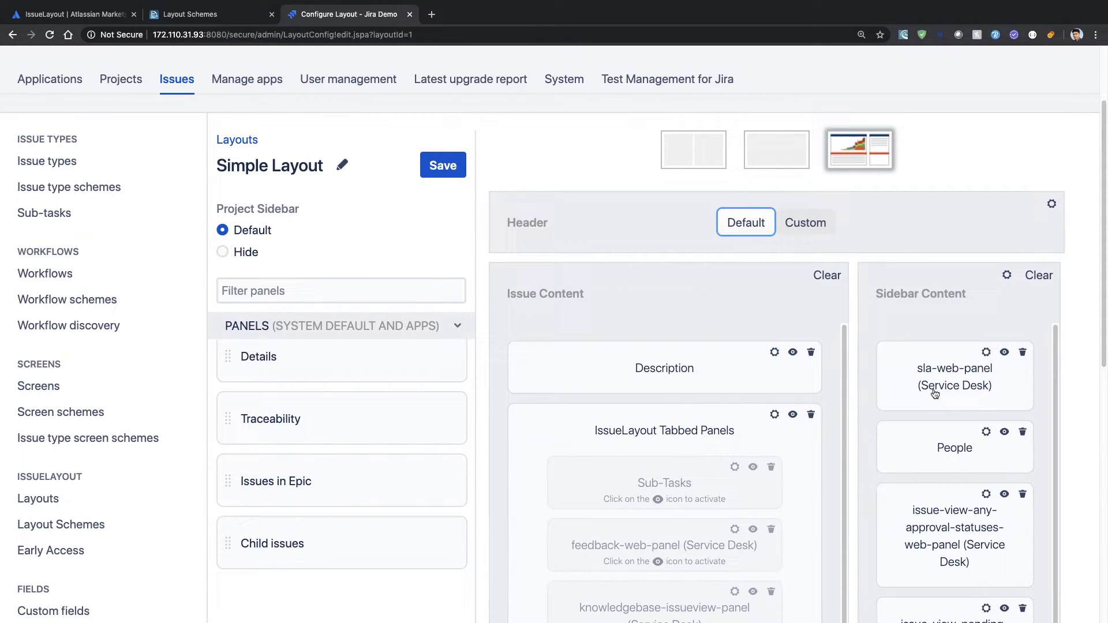
scroll(968, 455, "down", 3)
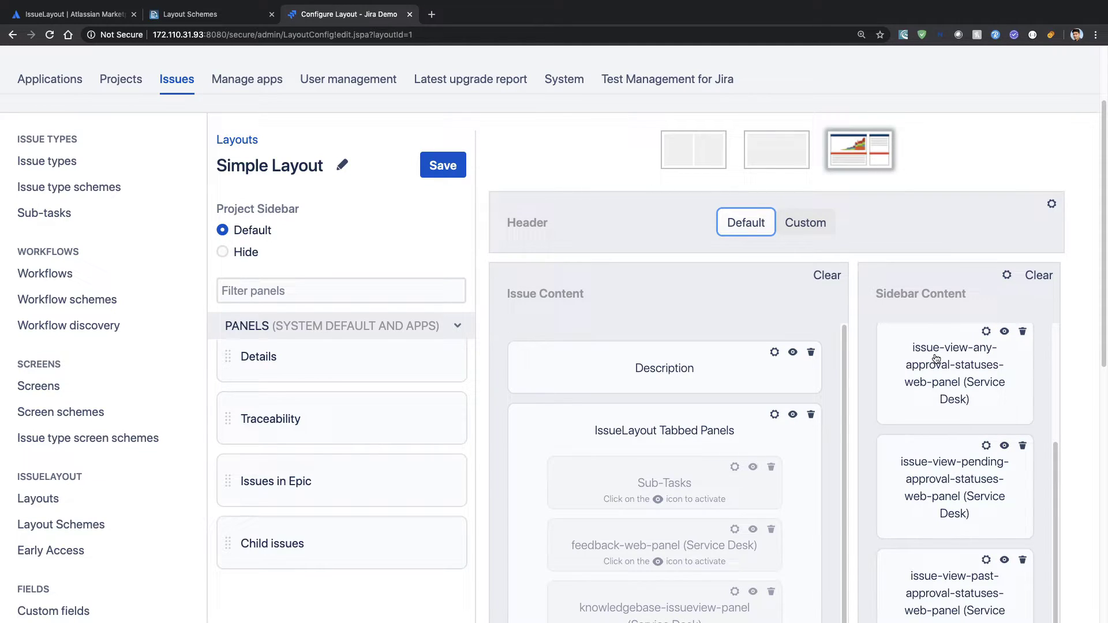
scroll(988, 378, "down", 2)
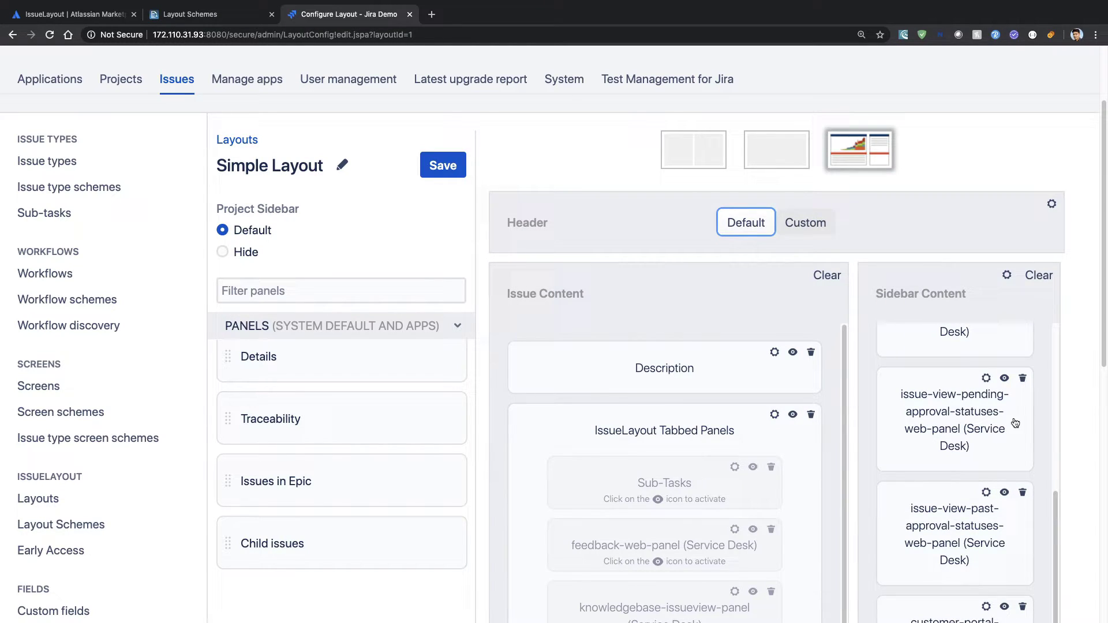
scroll(1016, 423, "down", 5)
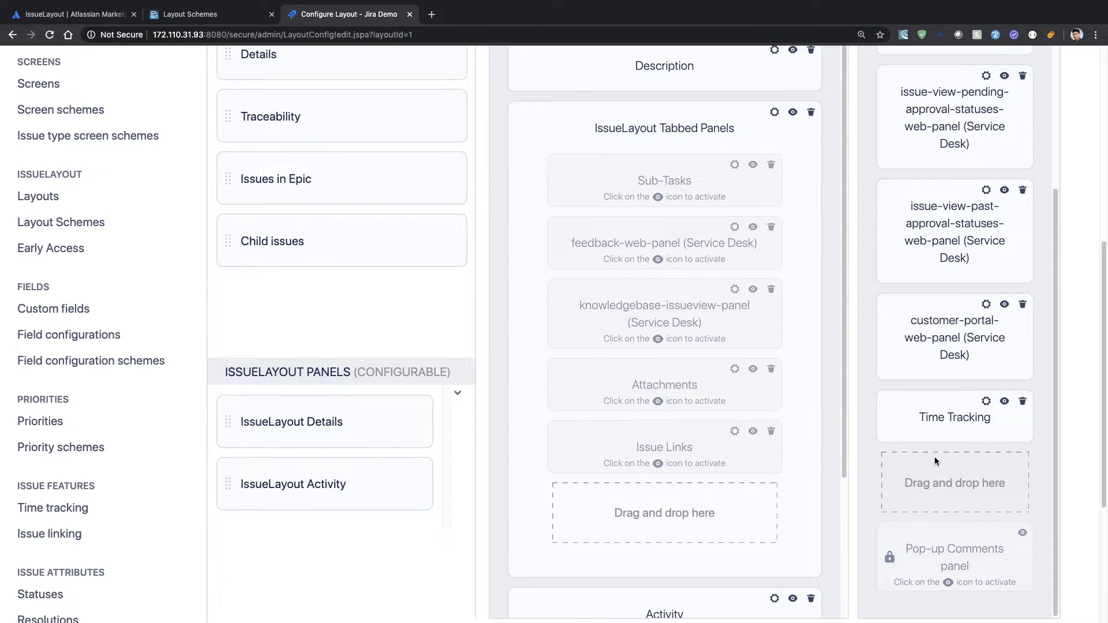
scroll(934, 456, "up", 5)
scroll(418, 492, "up", 7)
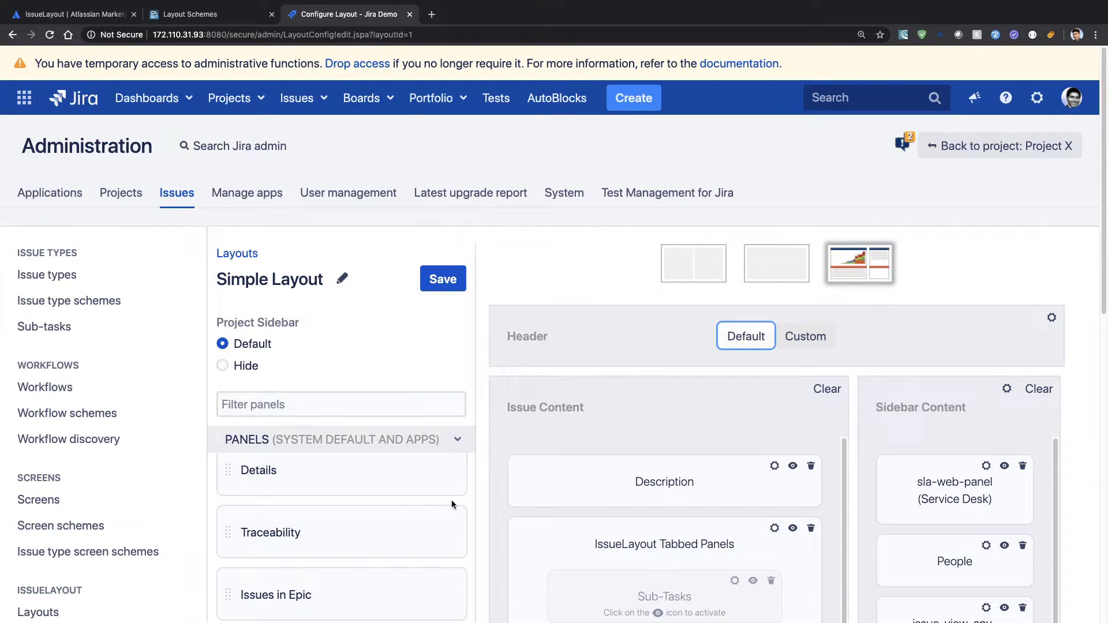
Step: Save the Simple Layout and open IssueLayout's Layout Schemes page
left_click(438, 289)
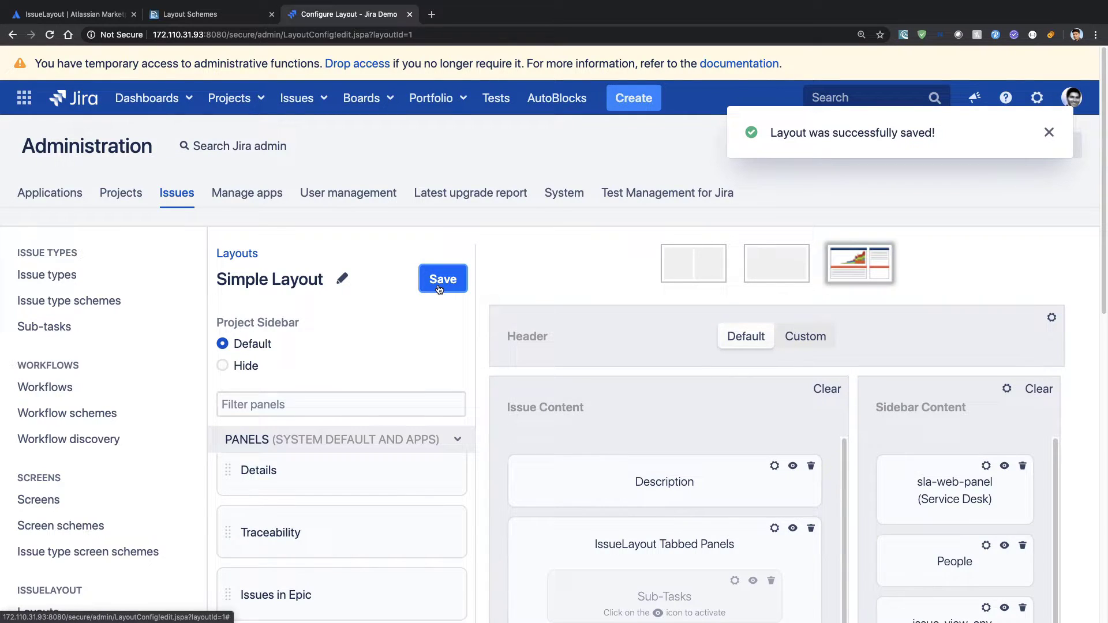
scroll(140, 483, "down", 4)
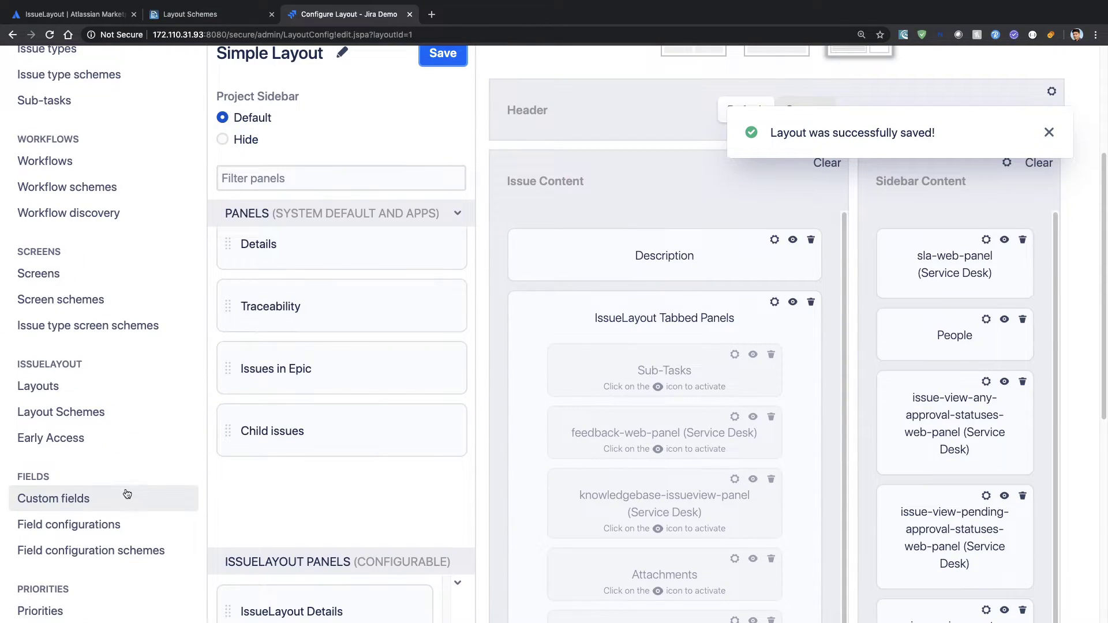
left_click(91, 422)
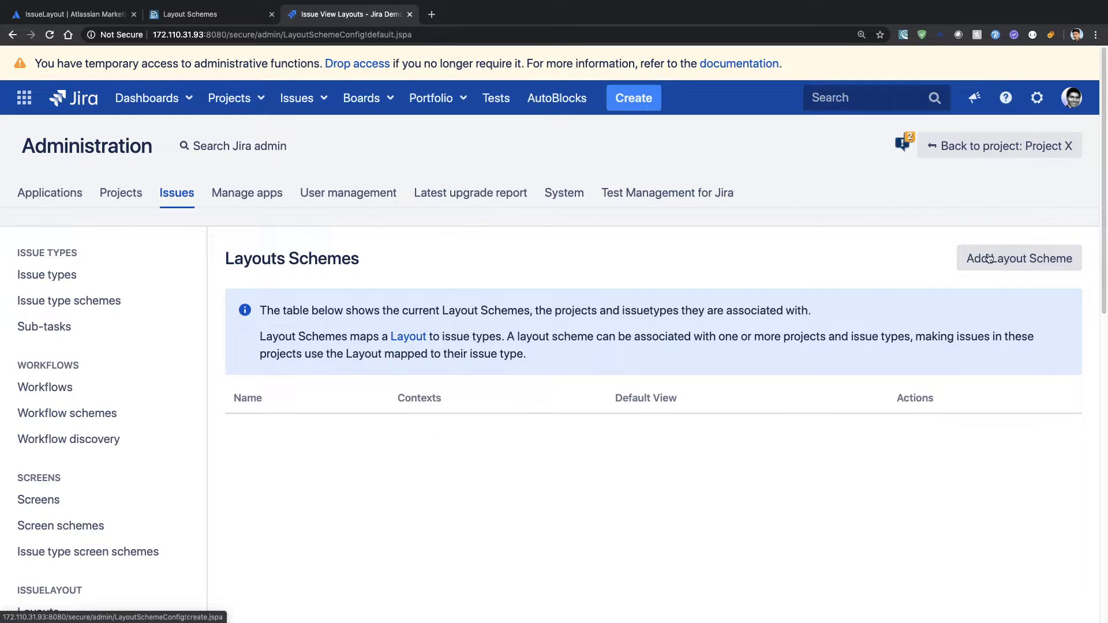
Step: Open the recent issue PROJX-35 in a new browser tab and switch to that tab
left_click(324, 107)
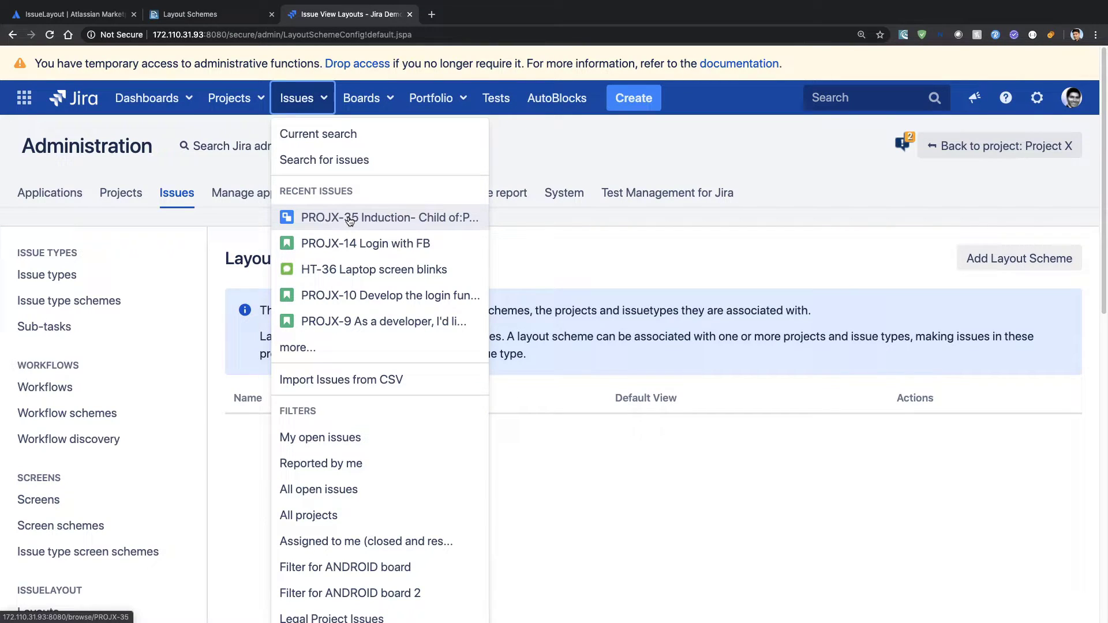
left_click(350, 221, "super")
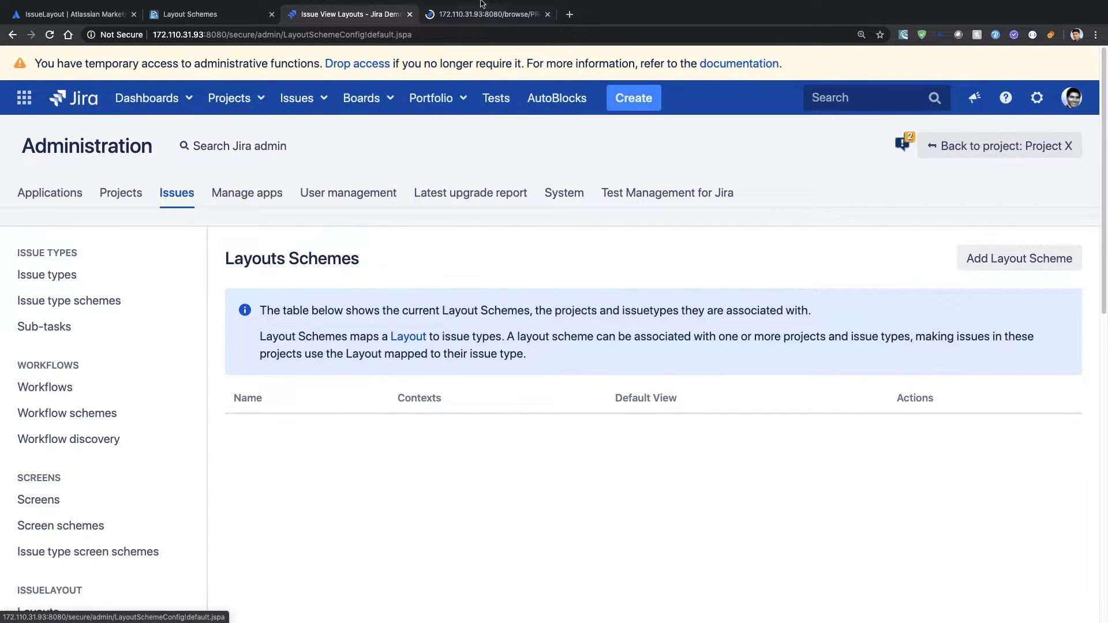
mouse_move(475, 20)
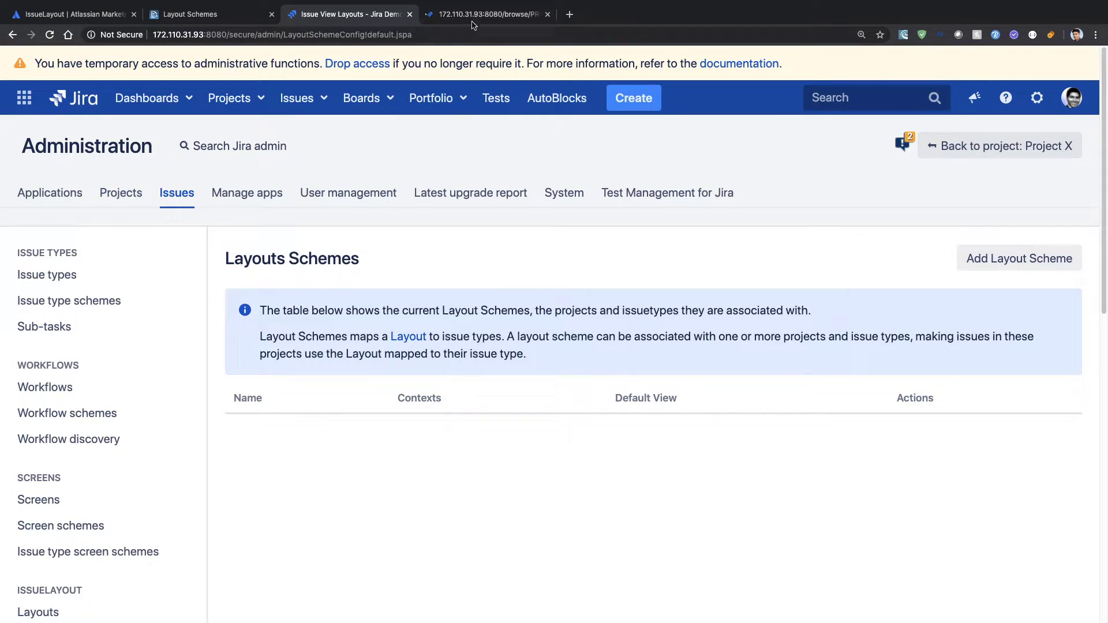
left_click(478, 17)
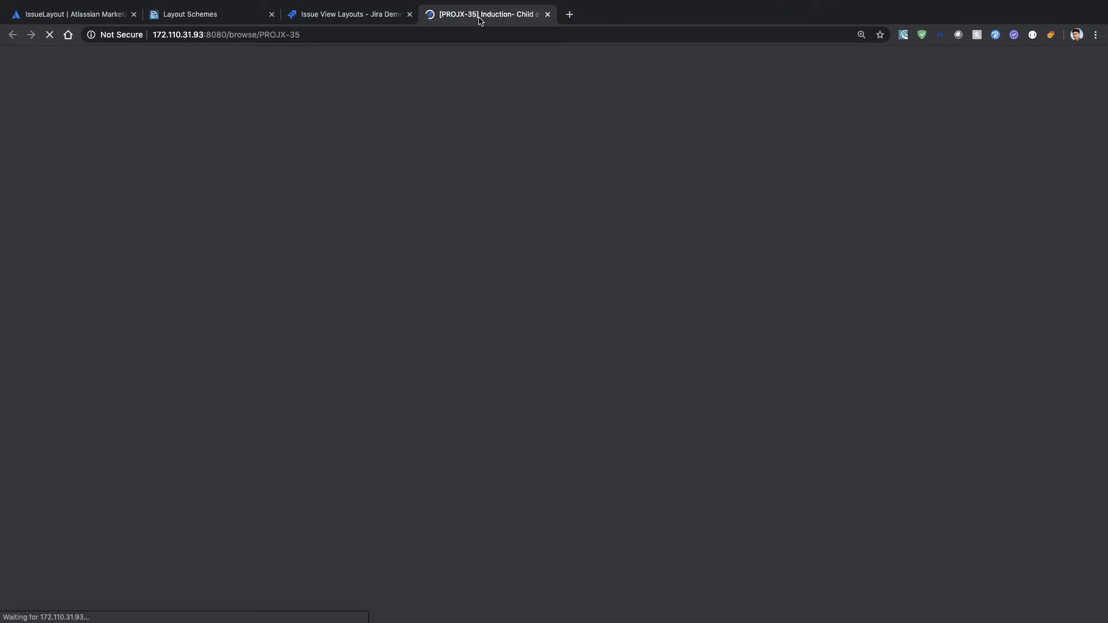
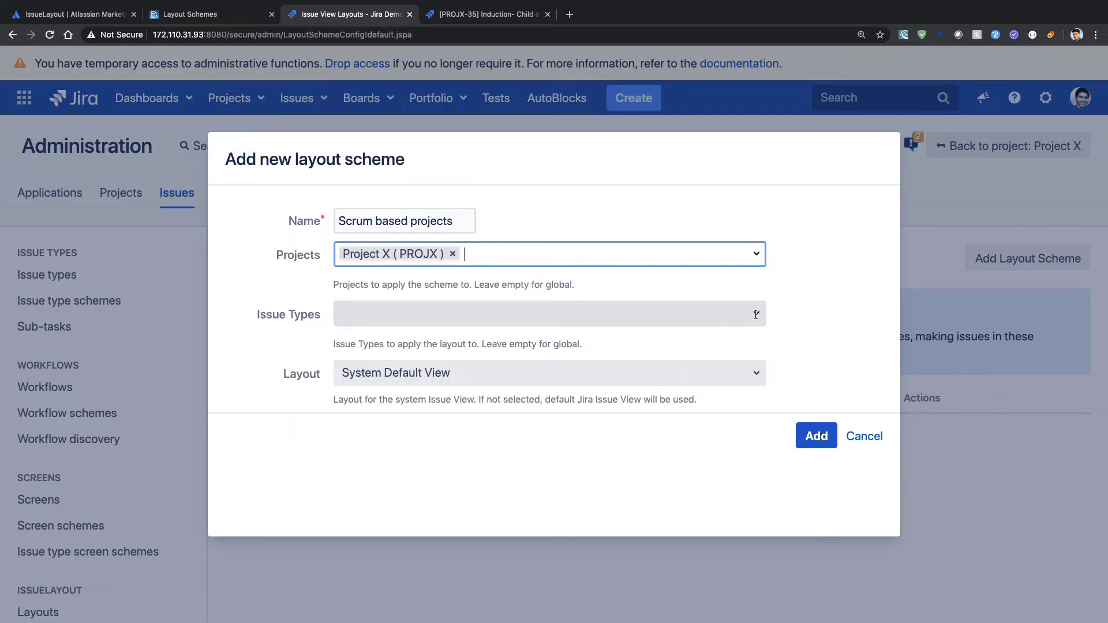
Step: Choose Story as the issue type for the new "Scrum based projects" layout scheme
left_click(756, 314)
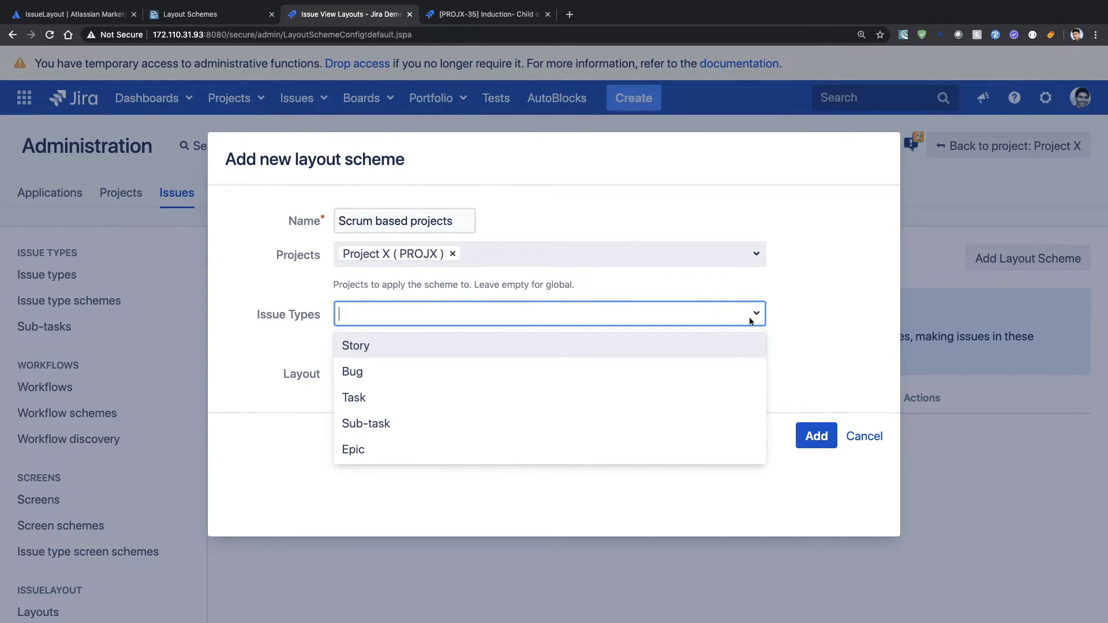
left_click(690, 344)
Step: Return to the PROJX-35 browser tab and open its parent issue PROJX-10
key("ctrl+Tab")
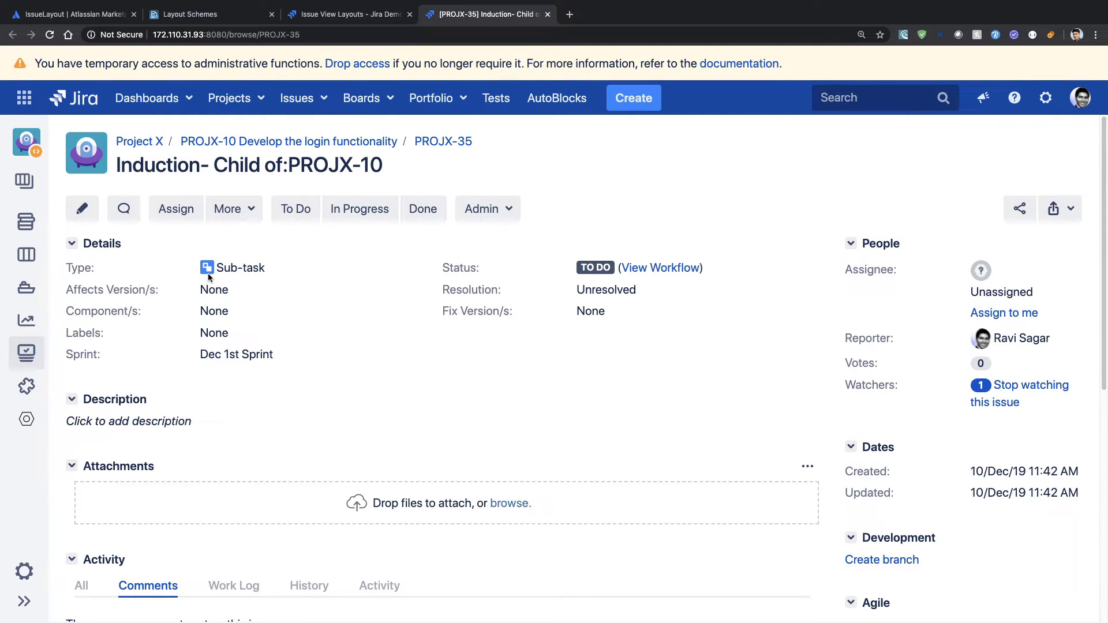
left_click(228, 149)
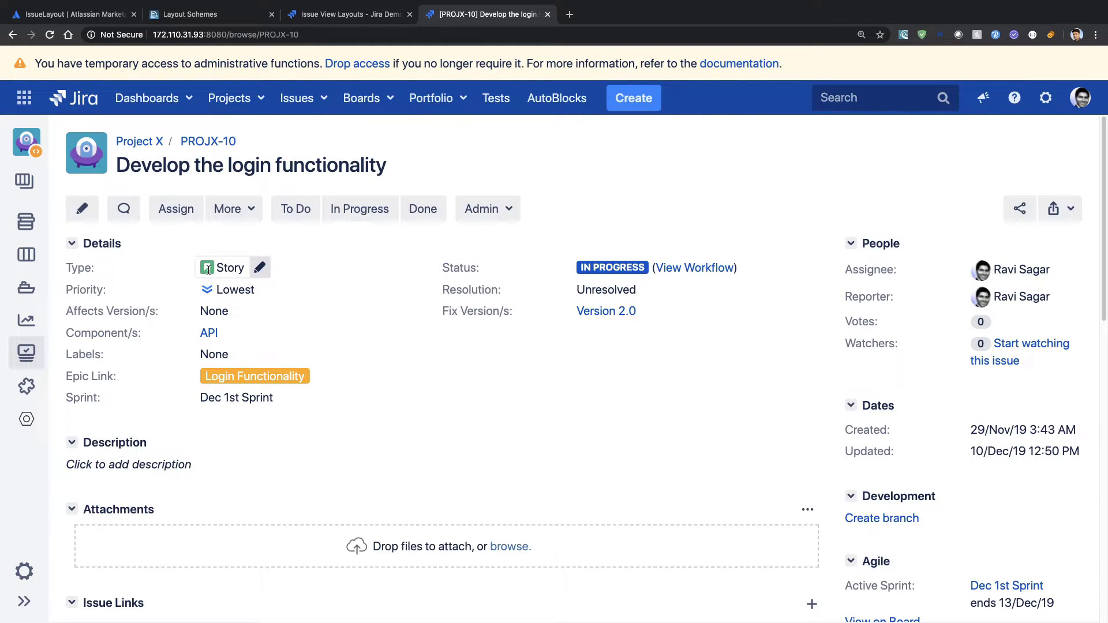
Step: Return to the new layout scheme form and add Sub-task to its issue types
key("ctrl+shift+Tab")
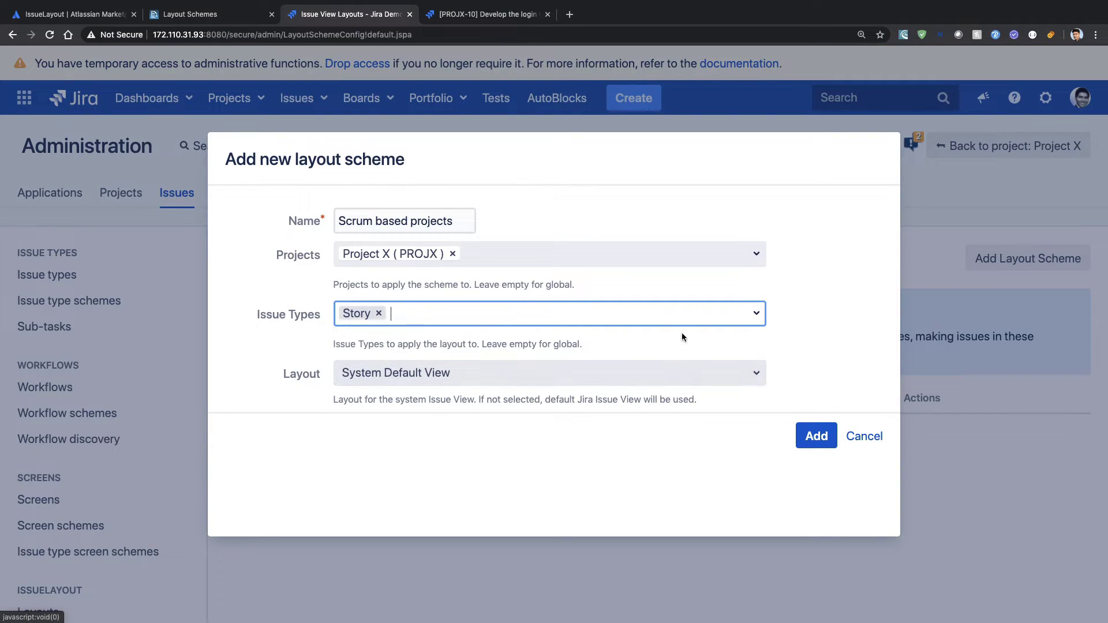
type("sub")
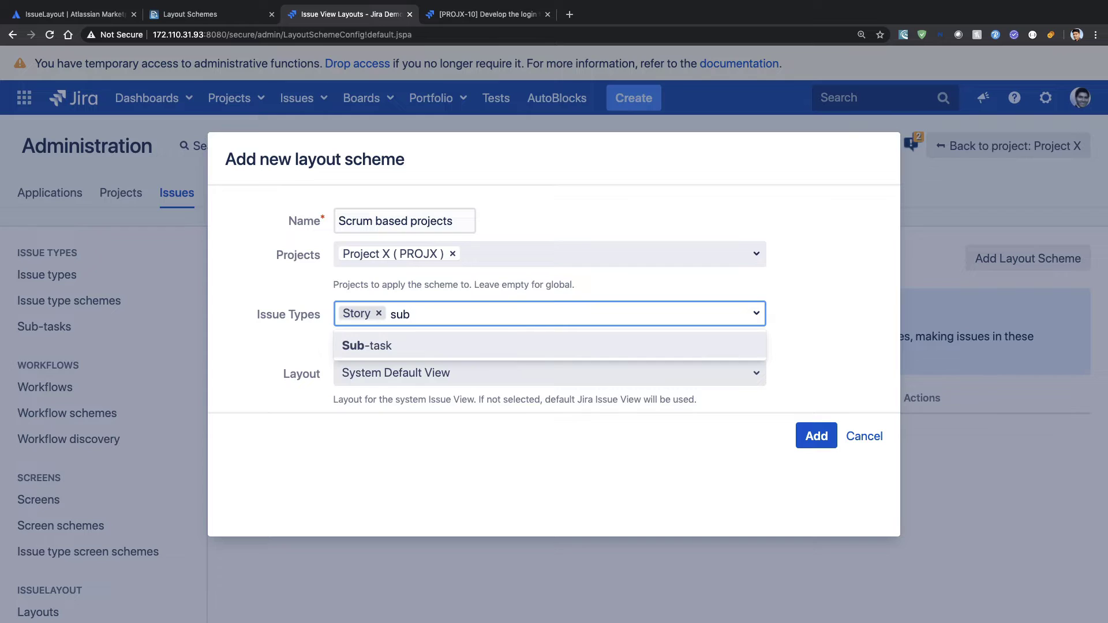
left_click(627, 347)
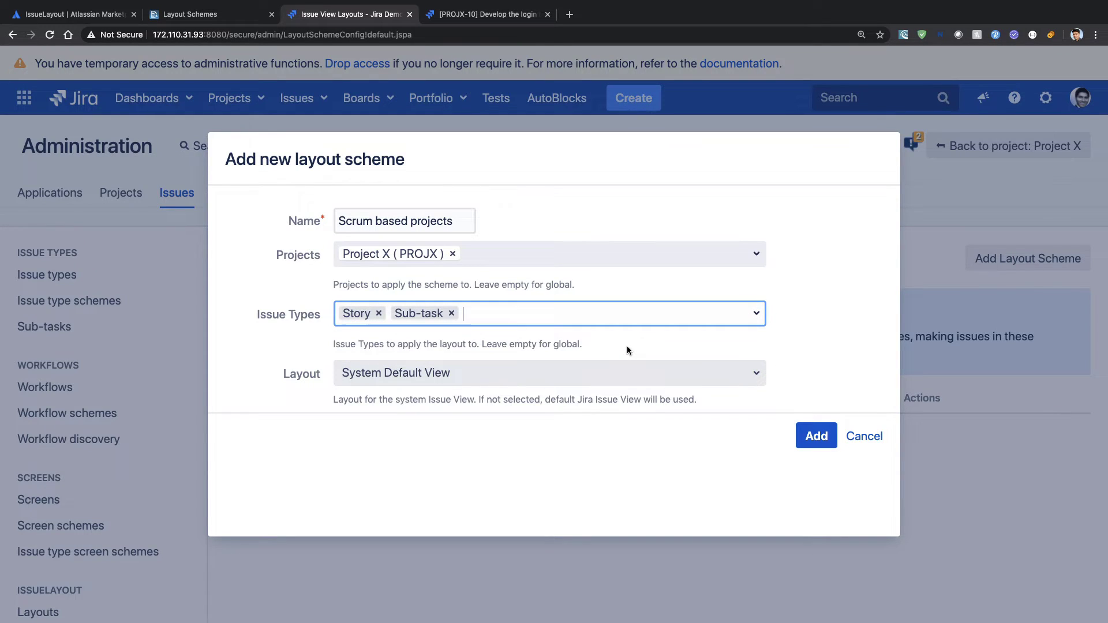
Step: Assign Simple Layout to the "Scrum based projects" scheme, add the scheme, and reload the PROJX-10 issue in its browser tab
left_click(610, 382)
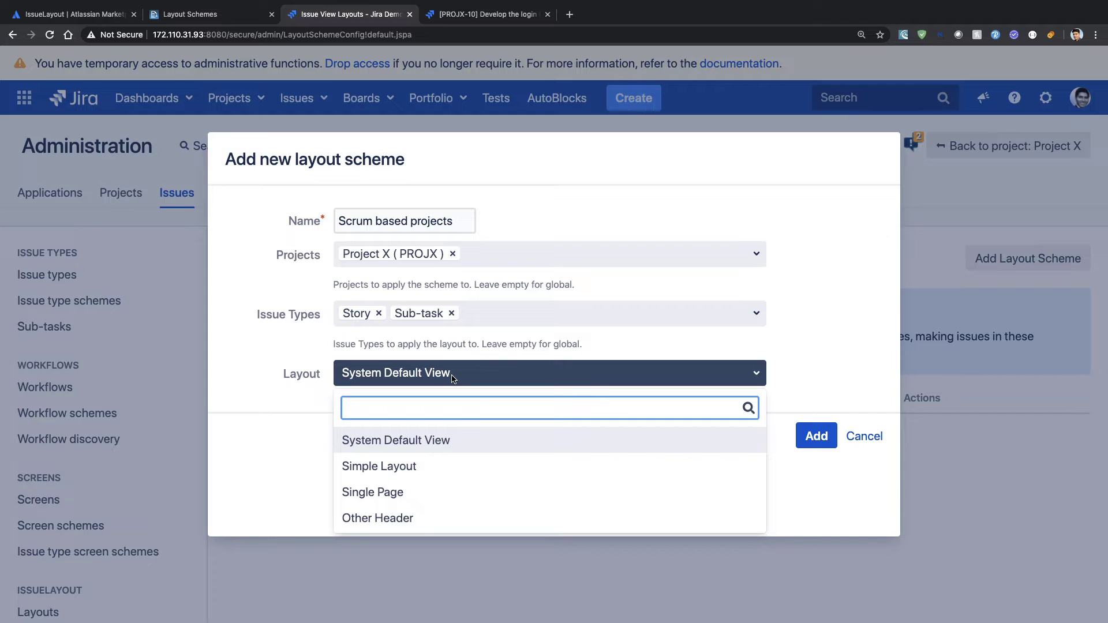
left_click(391, 470)
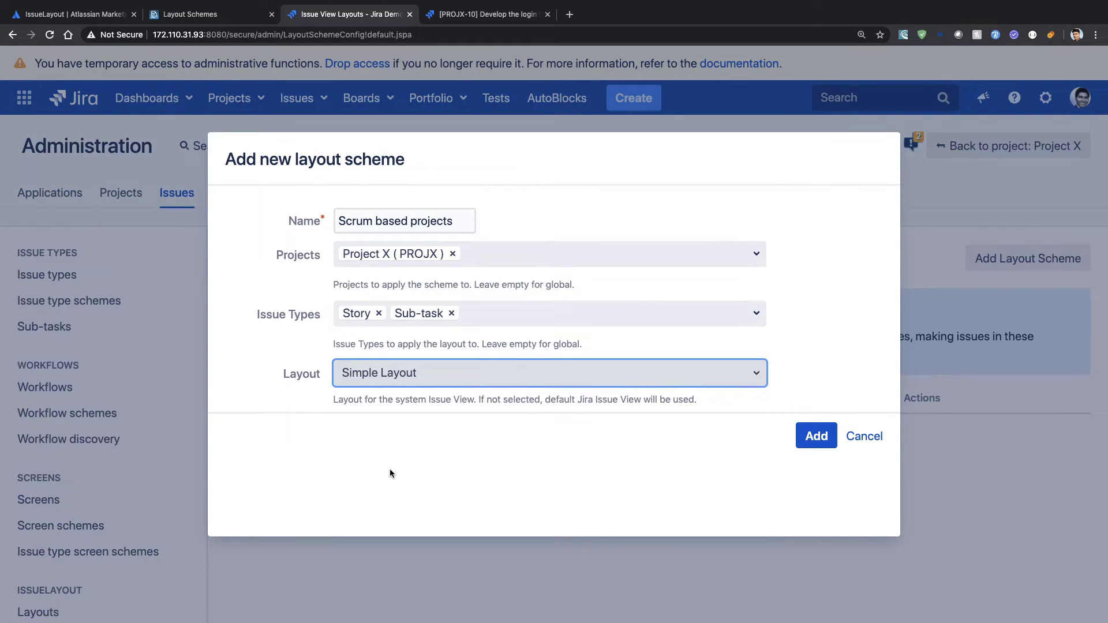
left_click(827, 438)
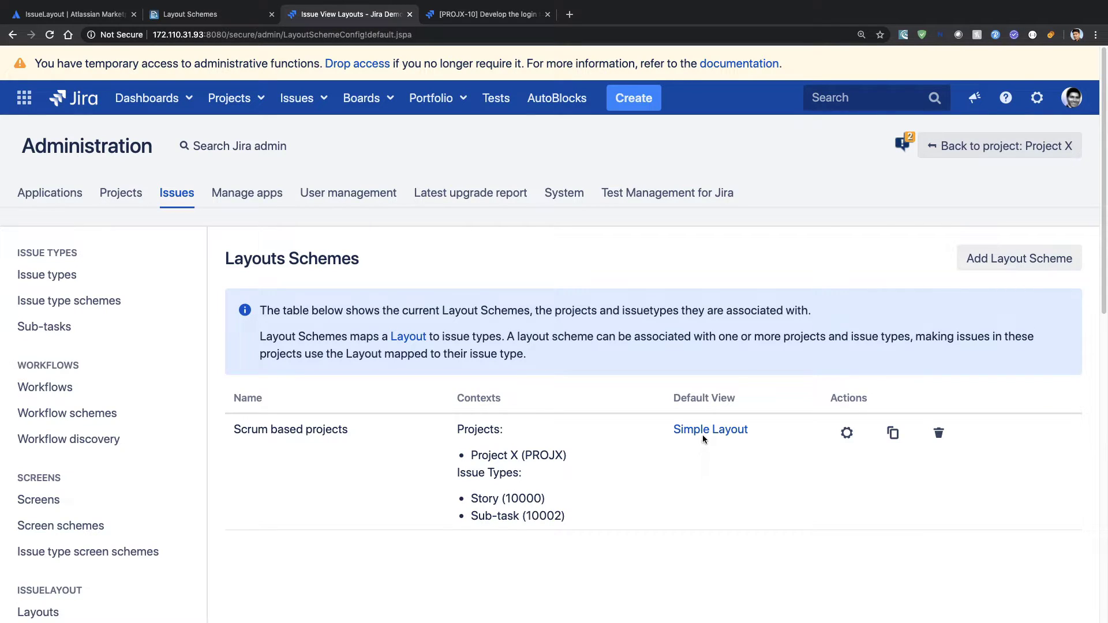
key("ctrl+Tab")
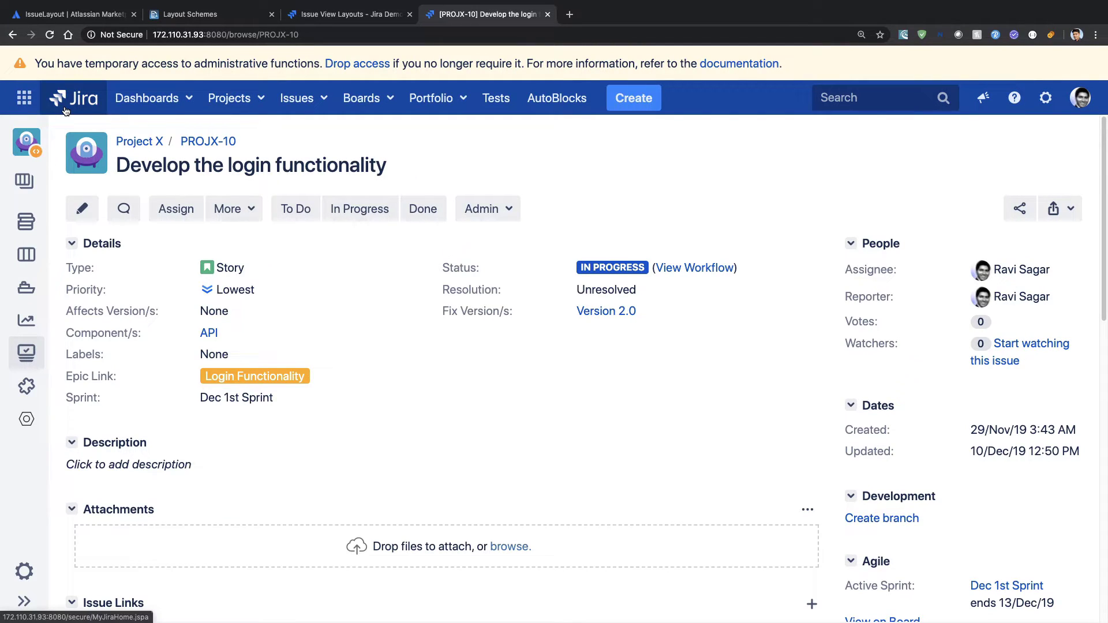
left_click(50, 37)
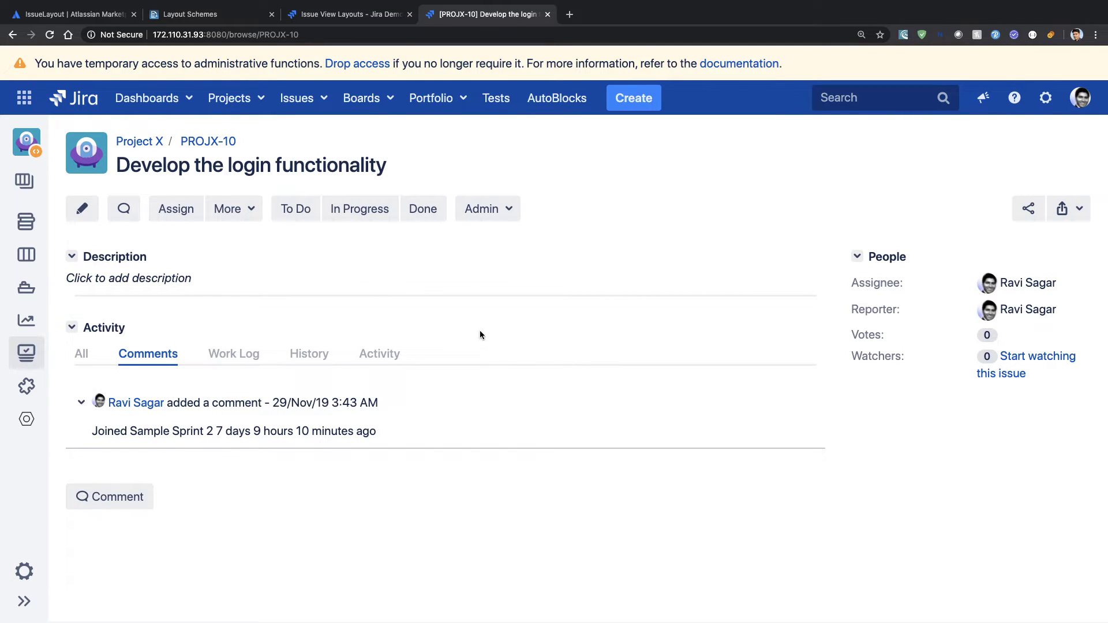
Step: Edit the "Scrum based projects" layout scheme to use the Single Page layout and save it
key("ctrl+shift+Tab")
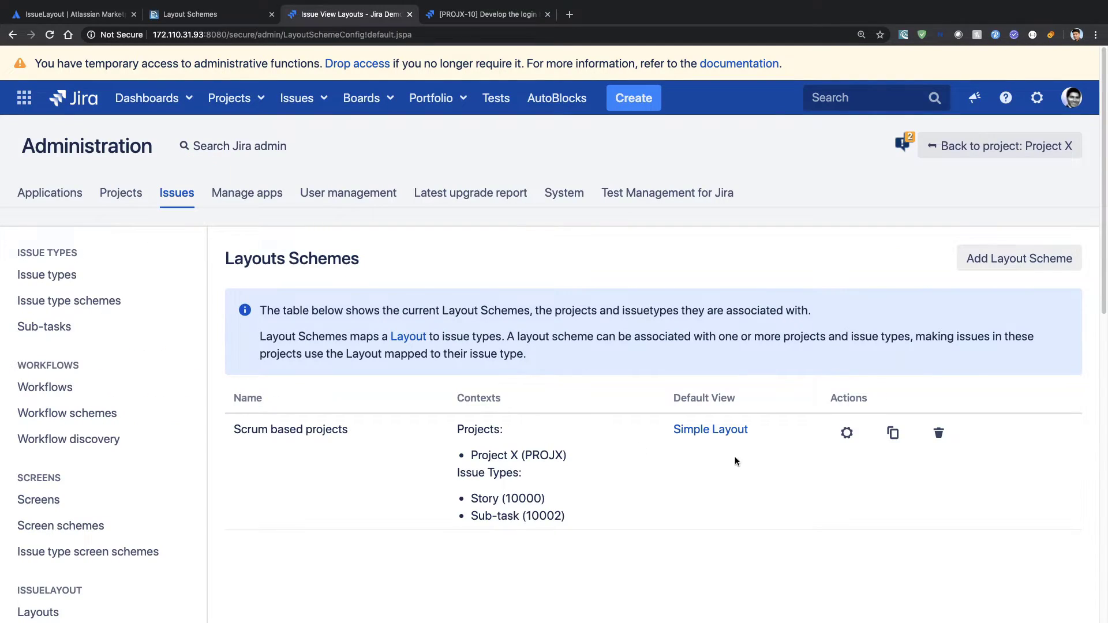
left_click(847, 437)
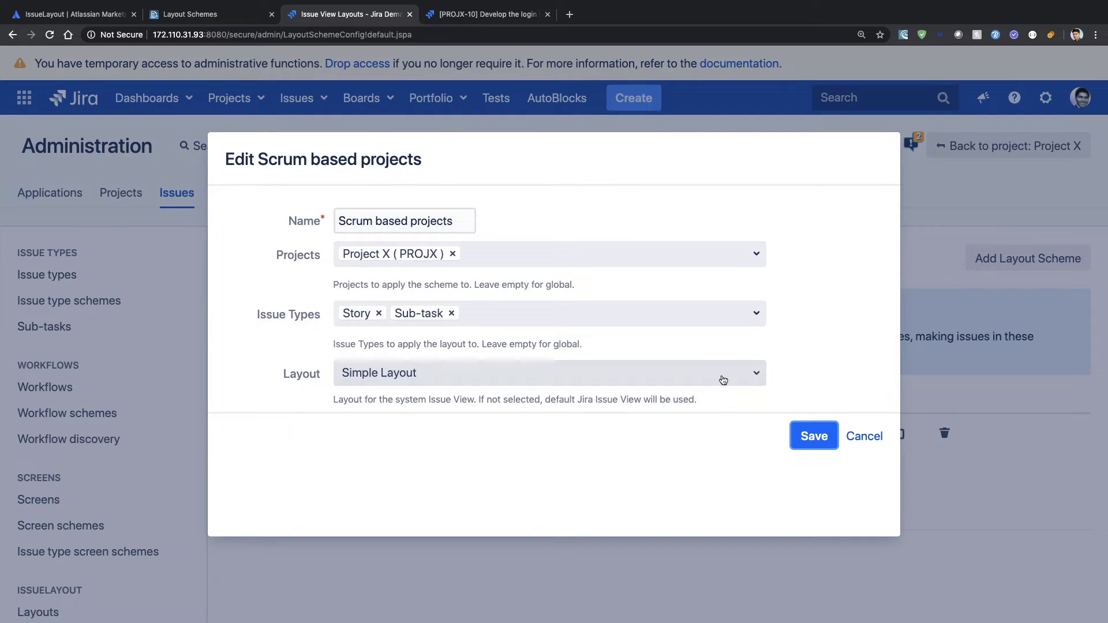
left_click(722, 376)
left_click(426, 490)
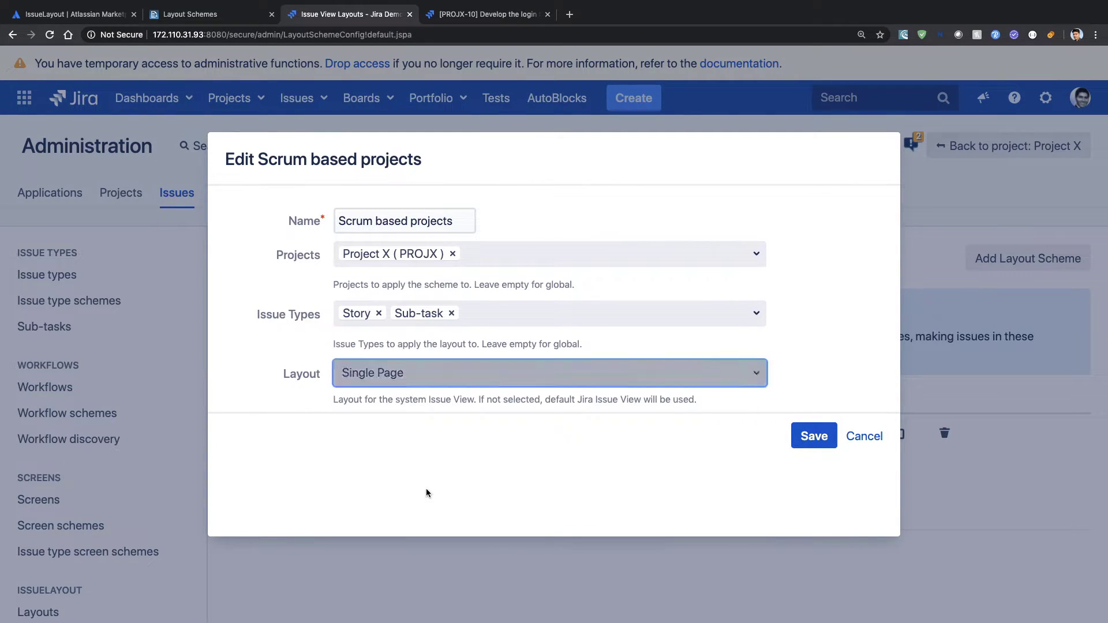
left_click(824, 441)
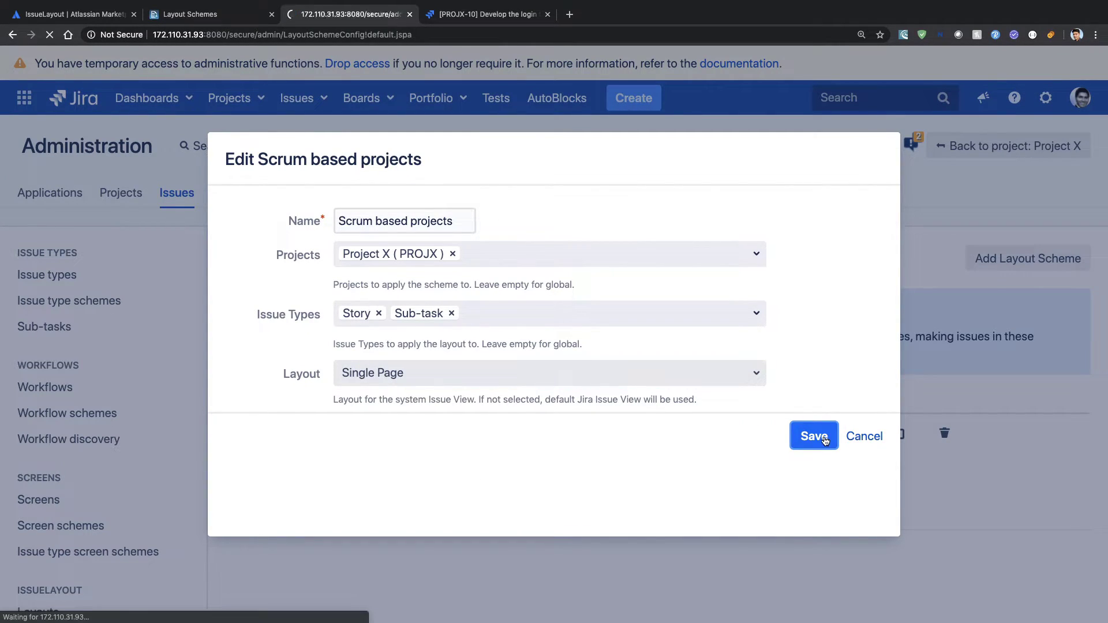
Step: Reload PROJX-10 and examine how its details, people, description and activity sections are arranged in the Single Page layout
key("ctrl+Tab")
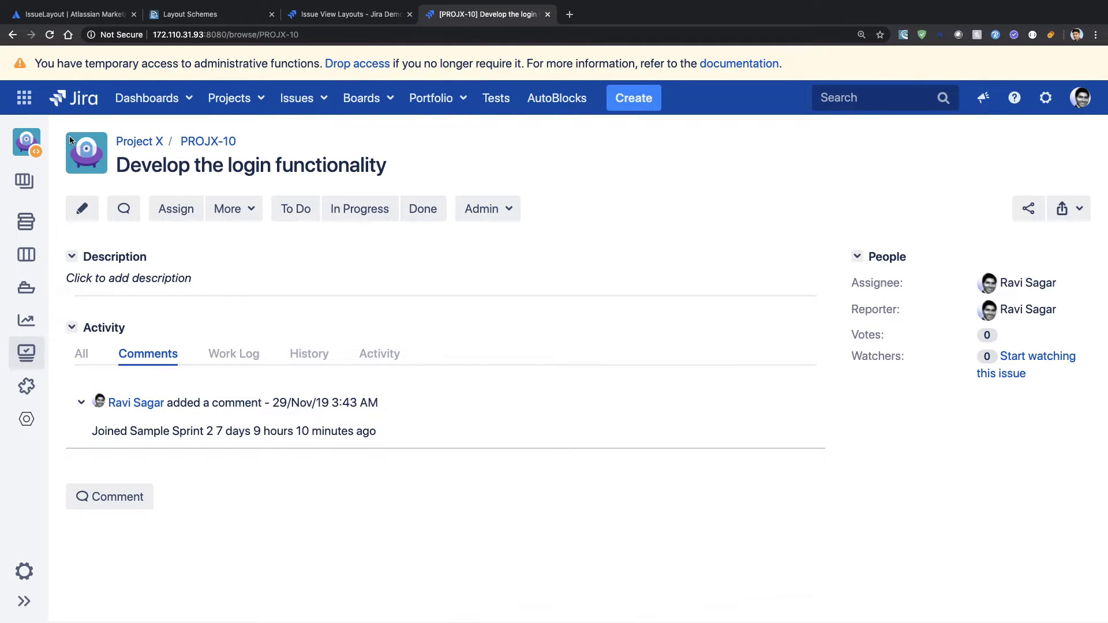
left_click(50, 34)
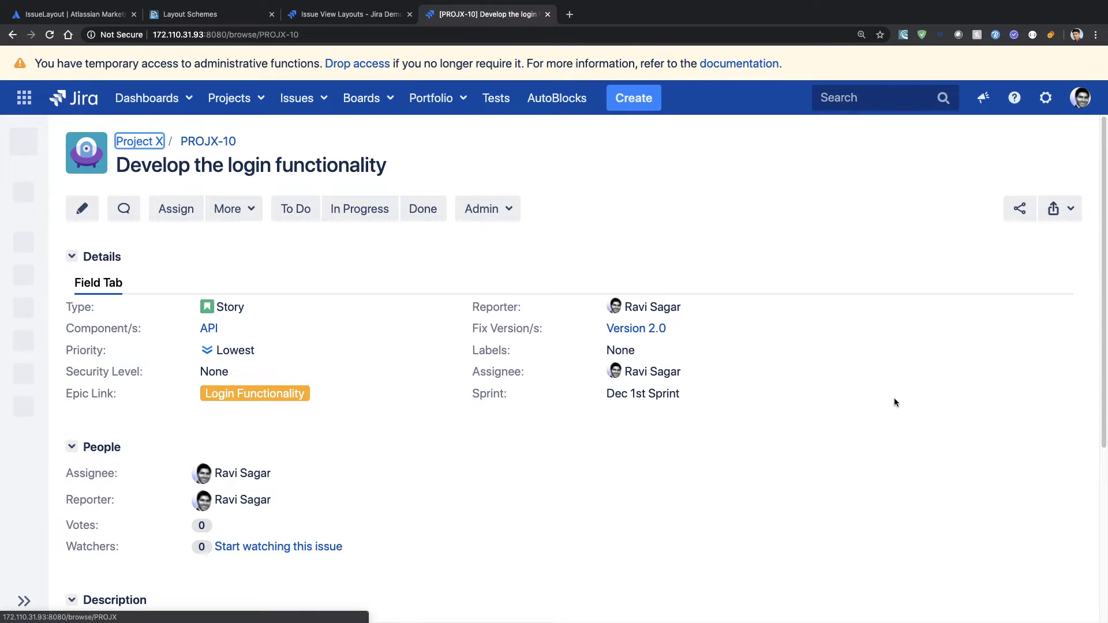
scroll(644, 379, "down", 3)
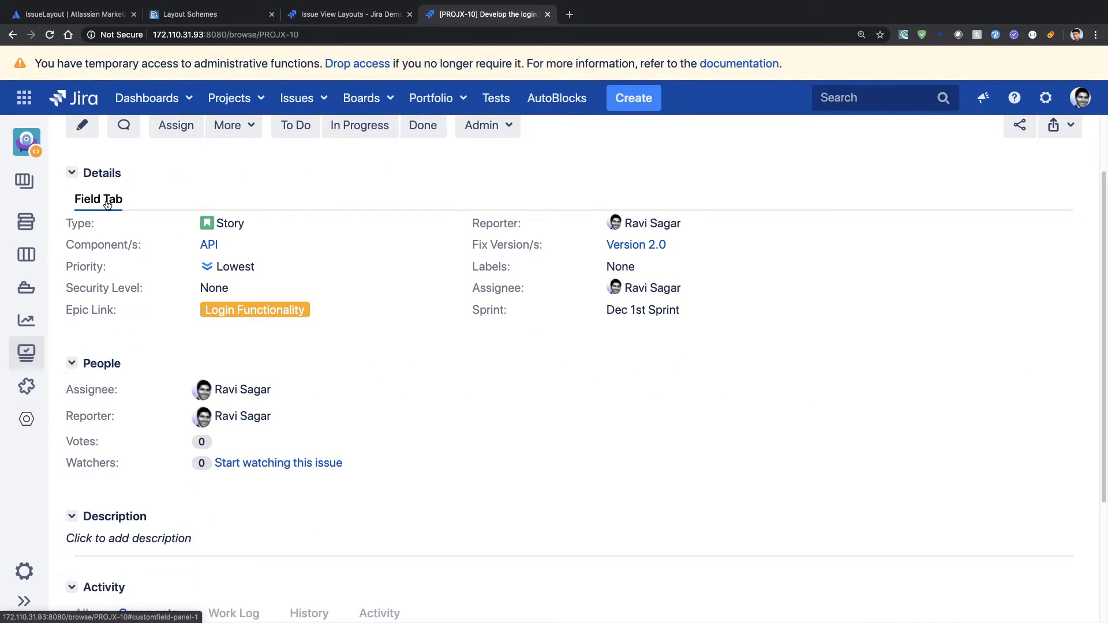
scroll(408, 331, "down", 6)
scroll(410, 331, "up", 8)
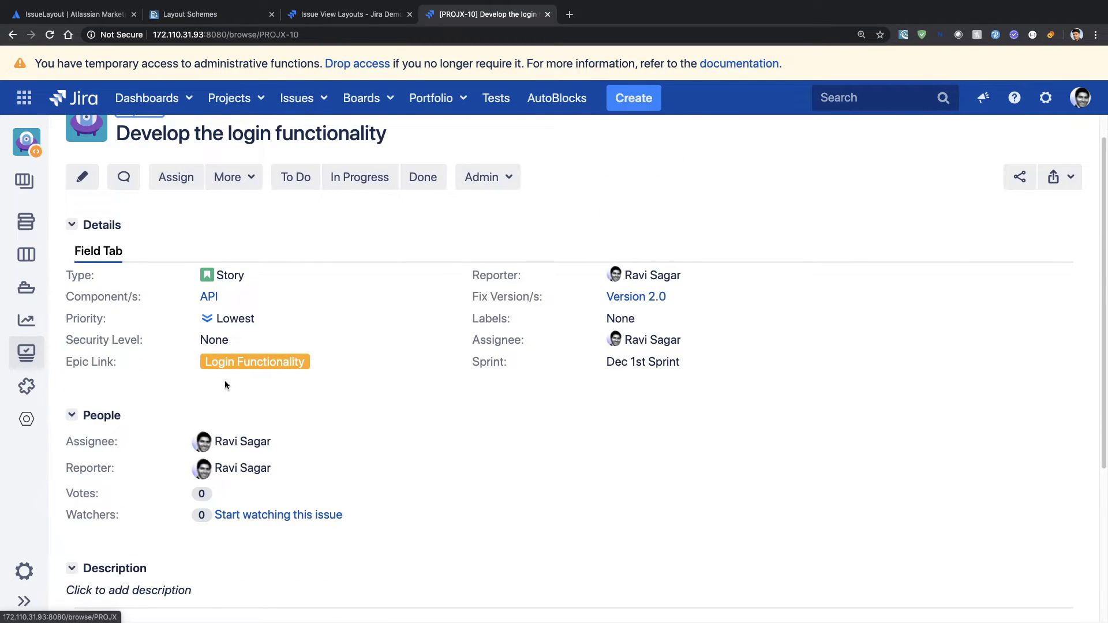
scroll(373, 383, "down", 8)
scroll(375, 385, "up", 7)
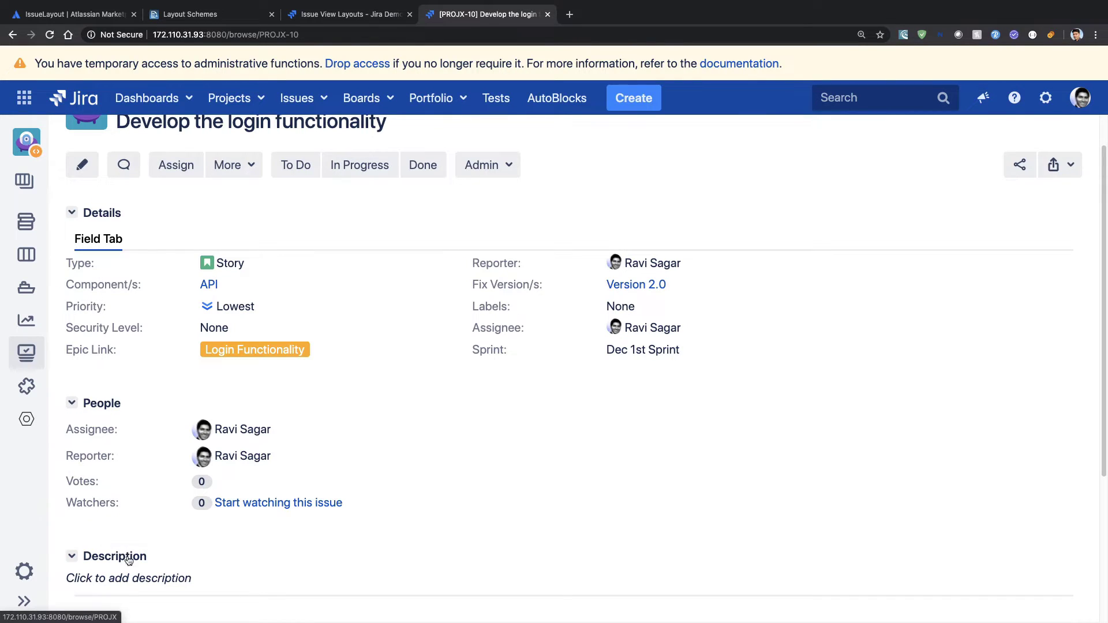
scroll(125, 558, "down", 4)
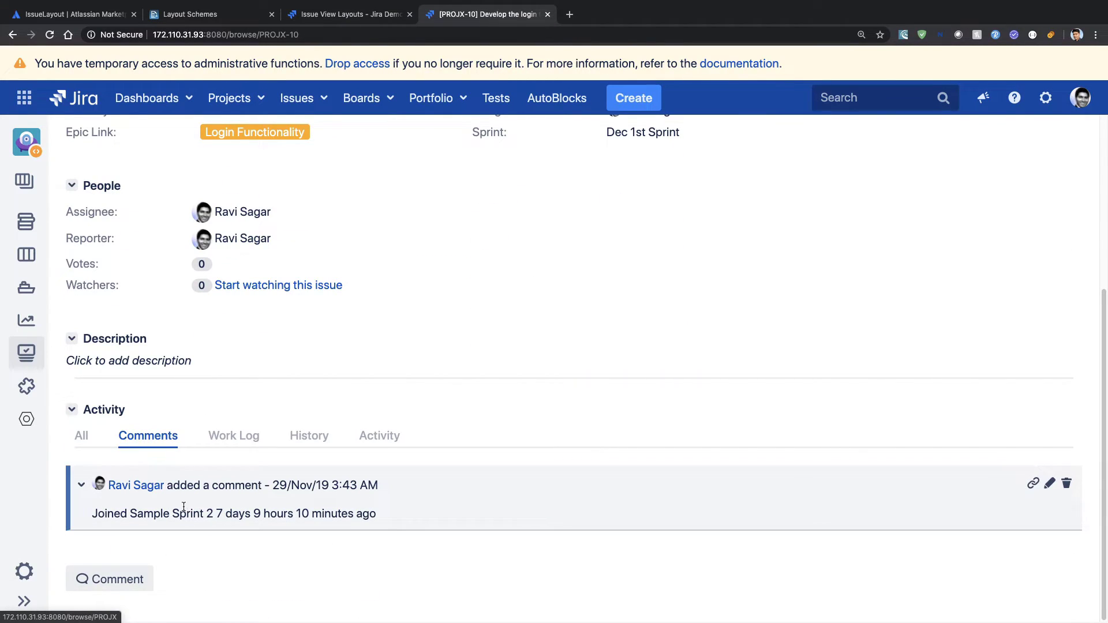
scroll(308, 477, "up", 5)
Step: Change the "Scrum based projects" scheme's layout to Other Header and save the scheme
key("ctrl+shift+Tab")
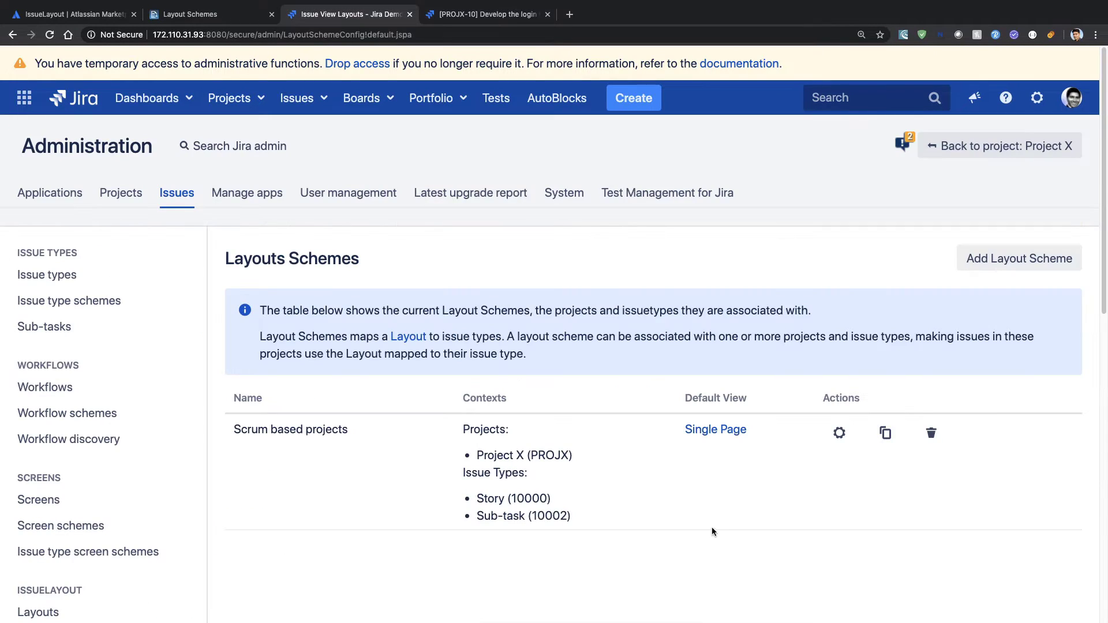
left_click(840, 433)
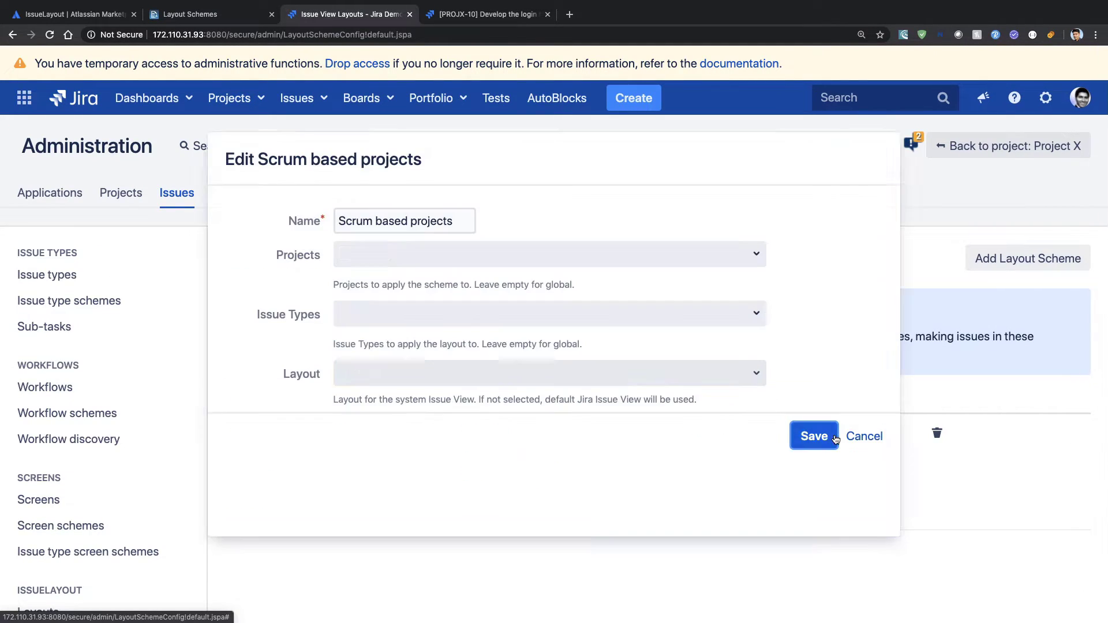
left_click(598, 378)
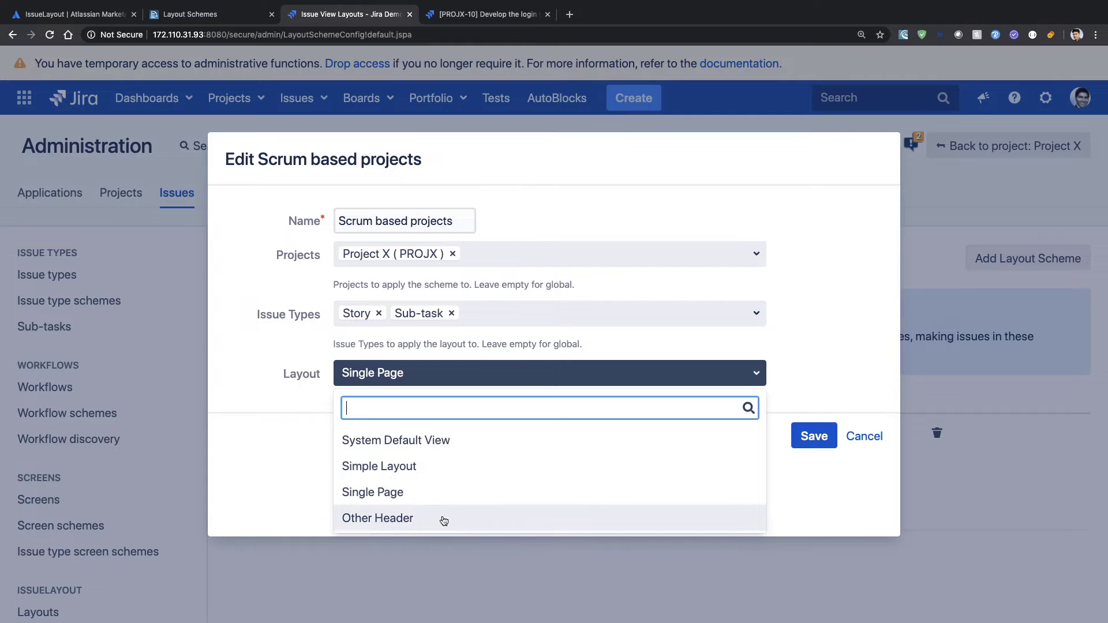
left_click(444, 520)
left_click(822, 437)
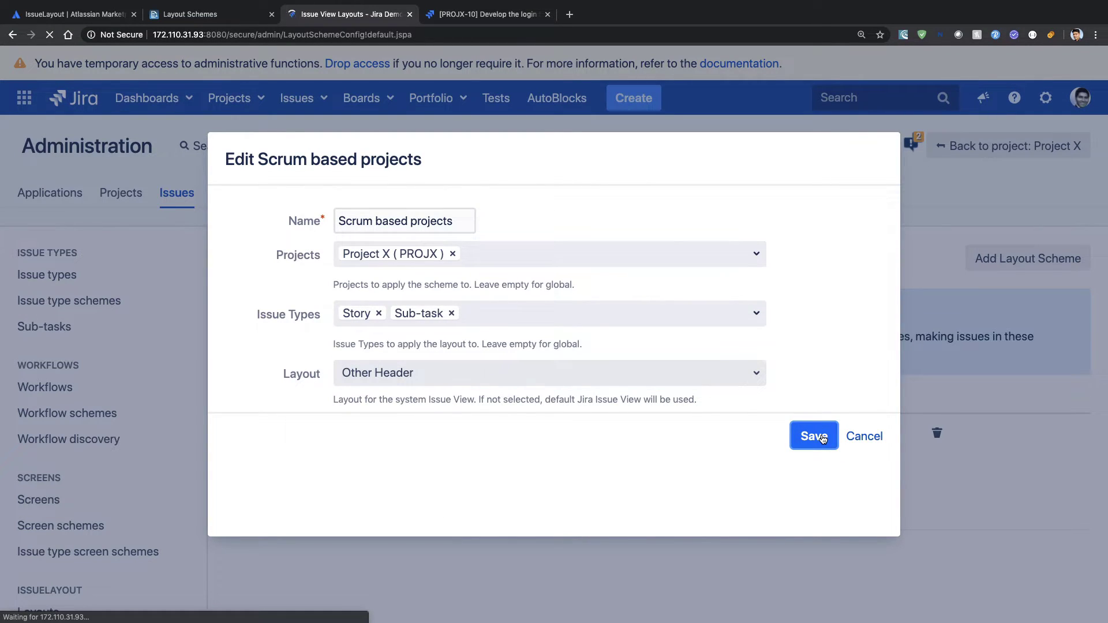
Step: Reload PROJX-10 and look through the issue view in the Other Header layout
key("ctrl+Tab")
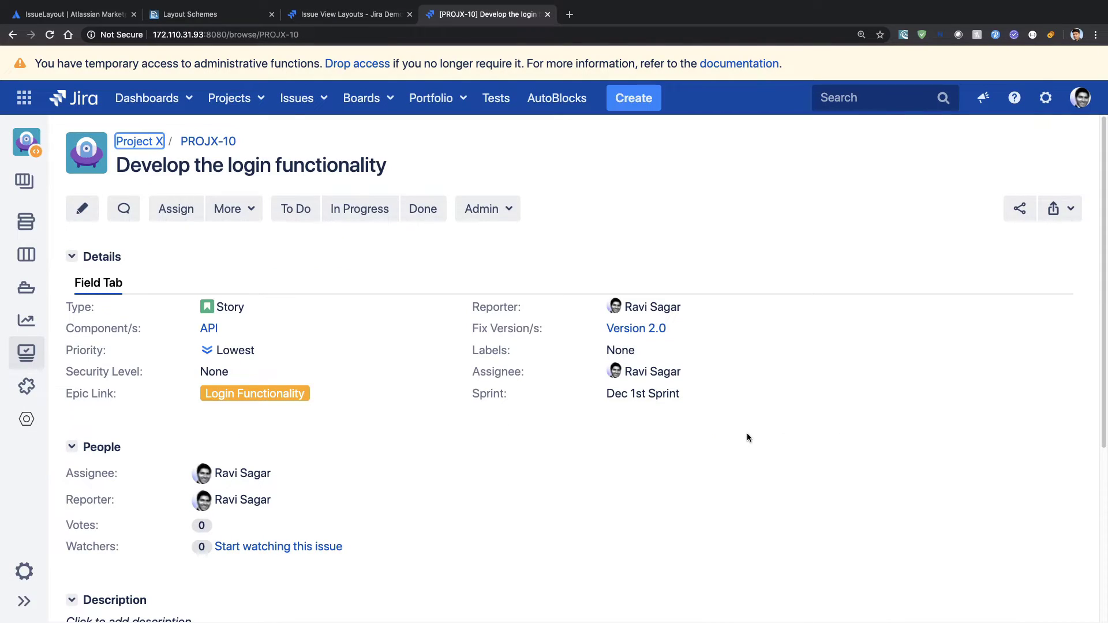
left_click(49, 36)
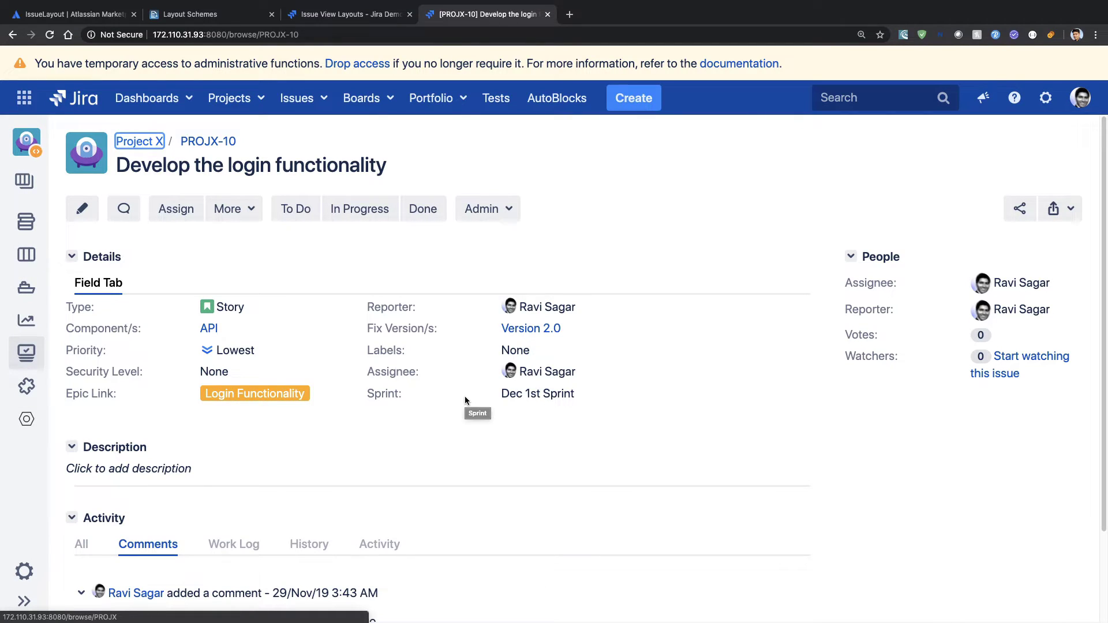
scroll(465, 400, "down", 3)
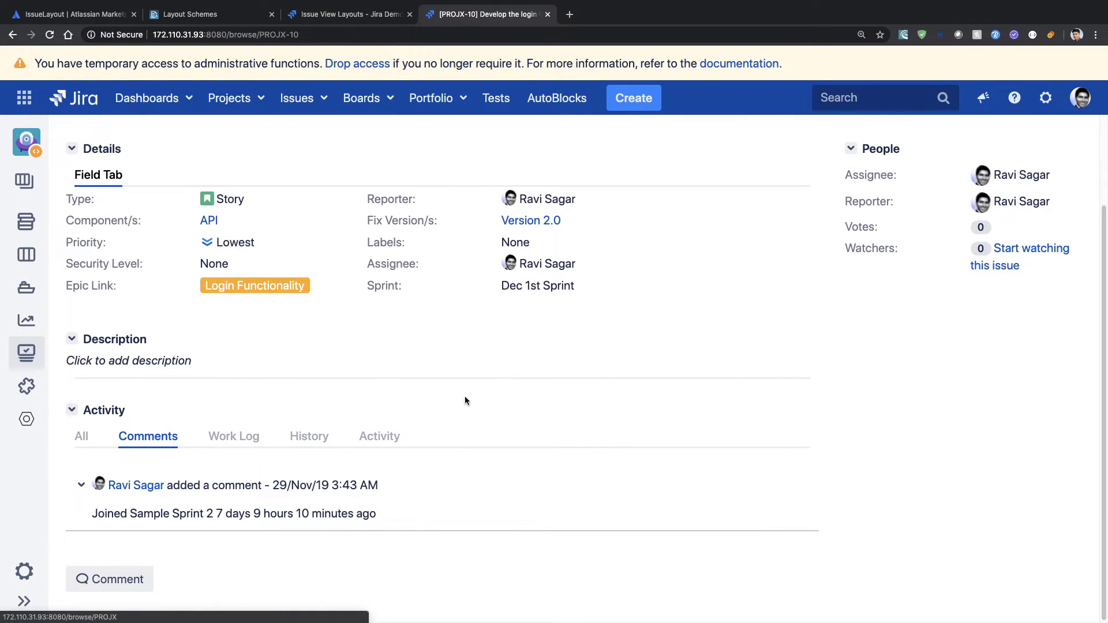
Step: Set the "Scrum based projects" scheme's layout to System Default View, save it, and reload PROJX-10
key("ctrl+shift+Tab")
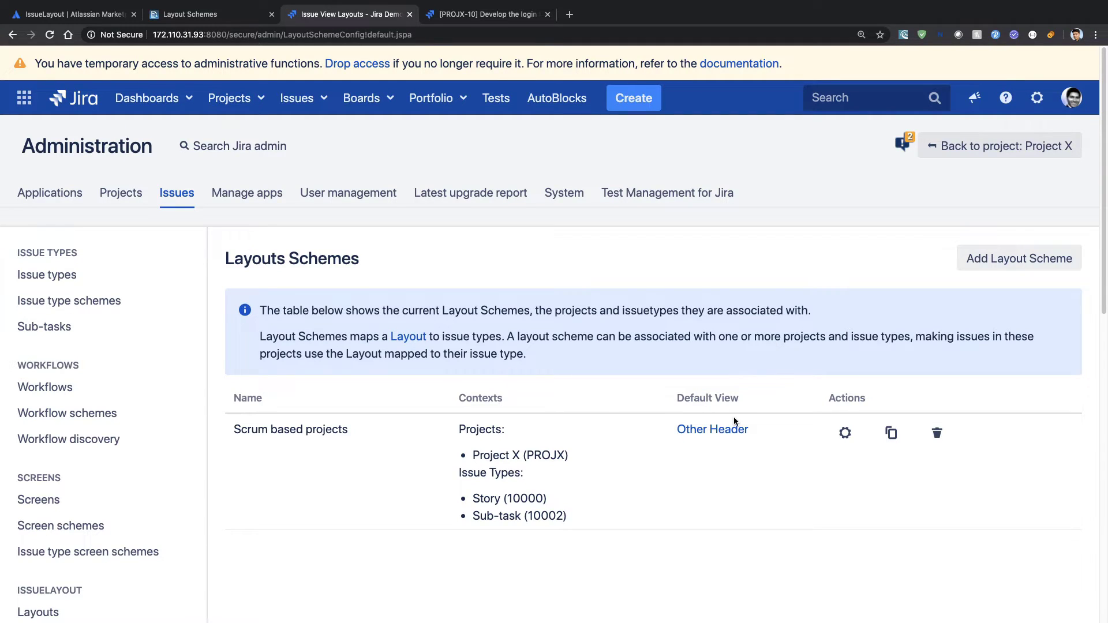
left_click(845, 433)
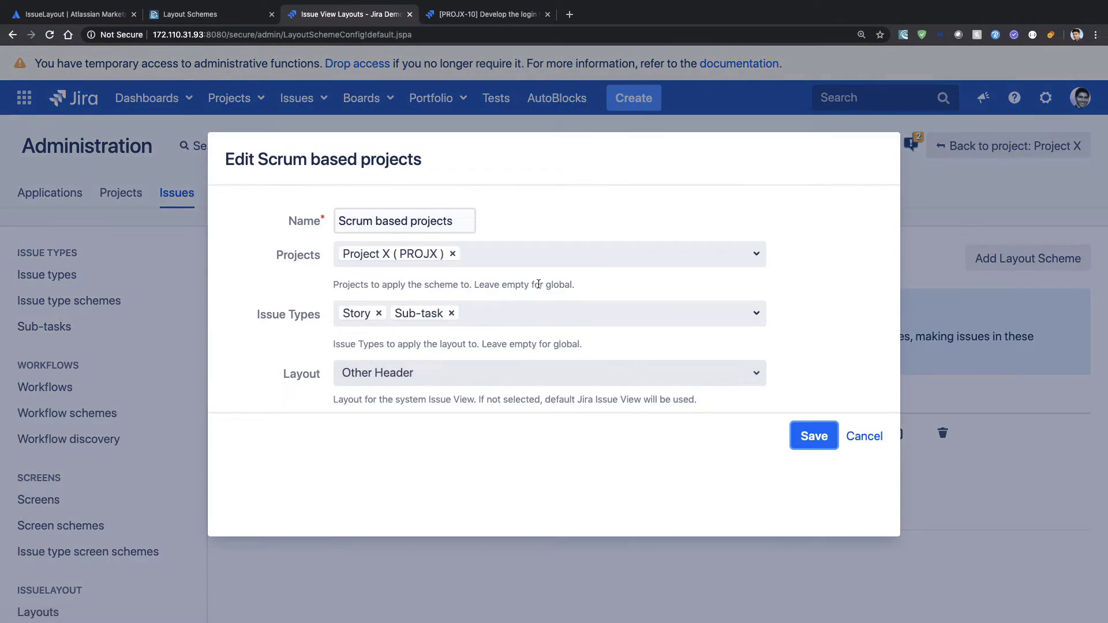
left_click(698, 376)
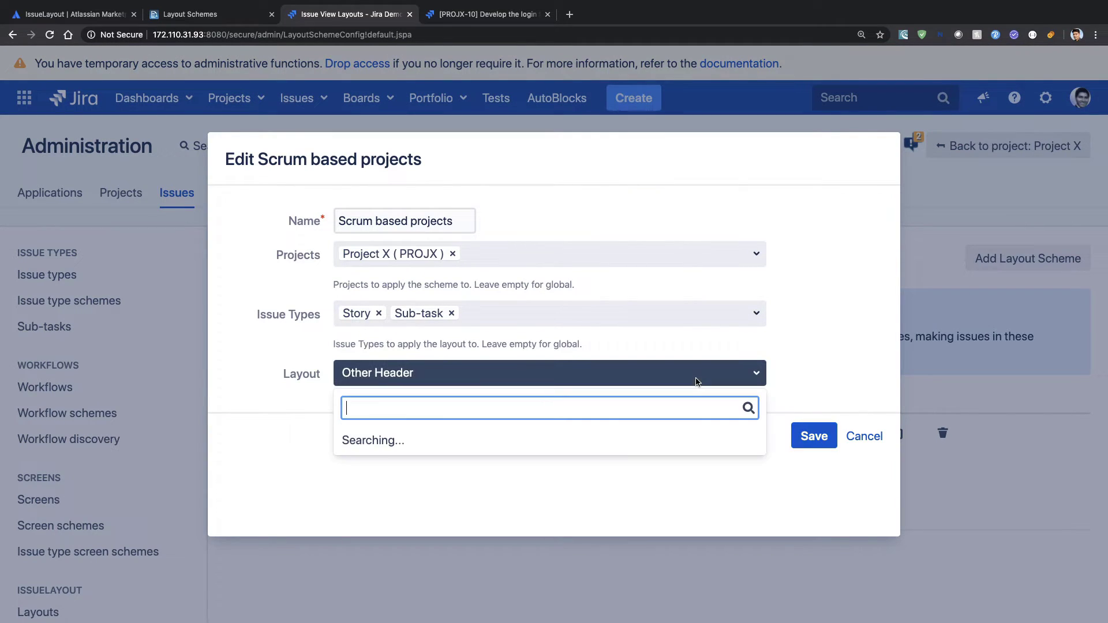
left_click(405, 441)
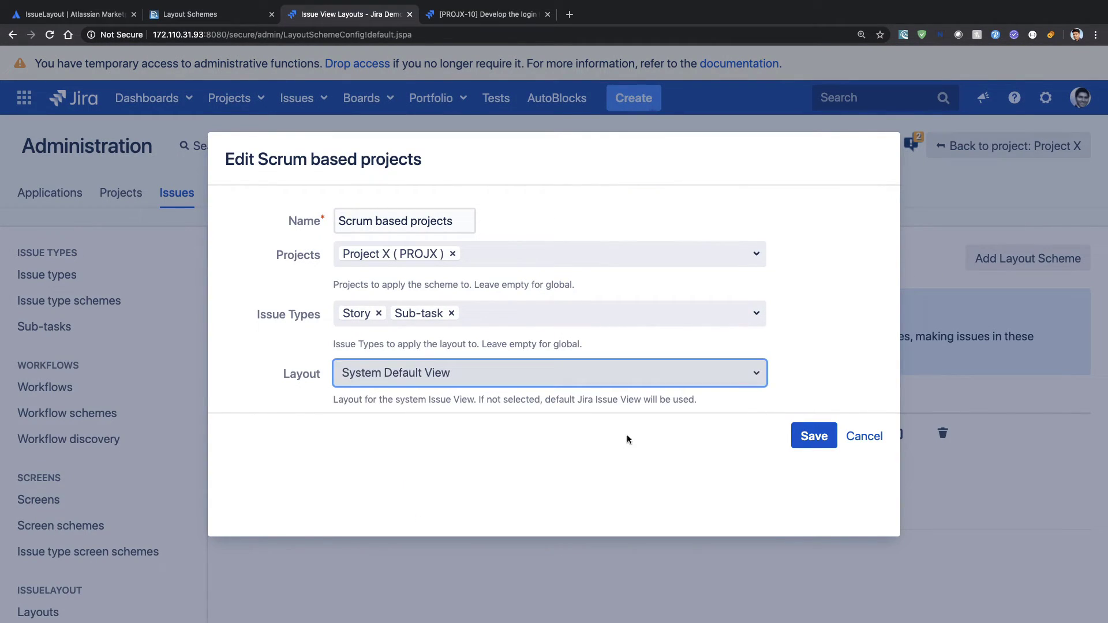
left_click(803, 443)
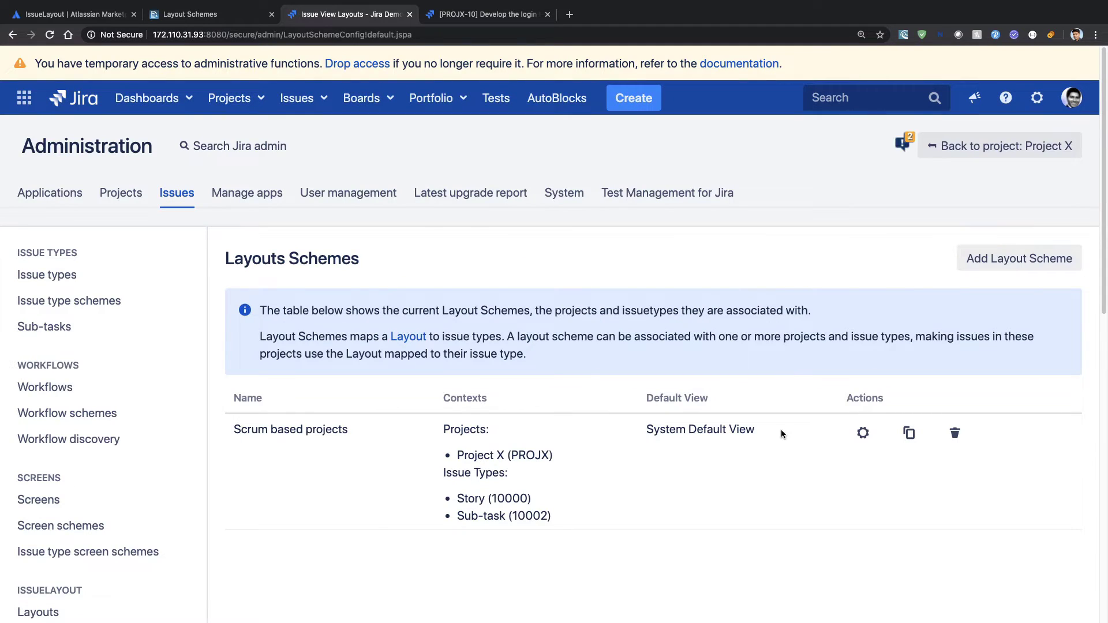
key("ctrl+Tab")
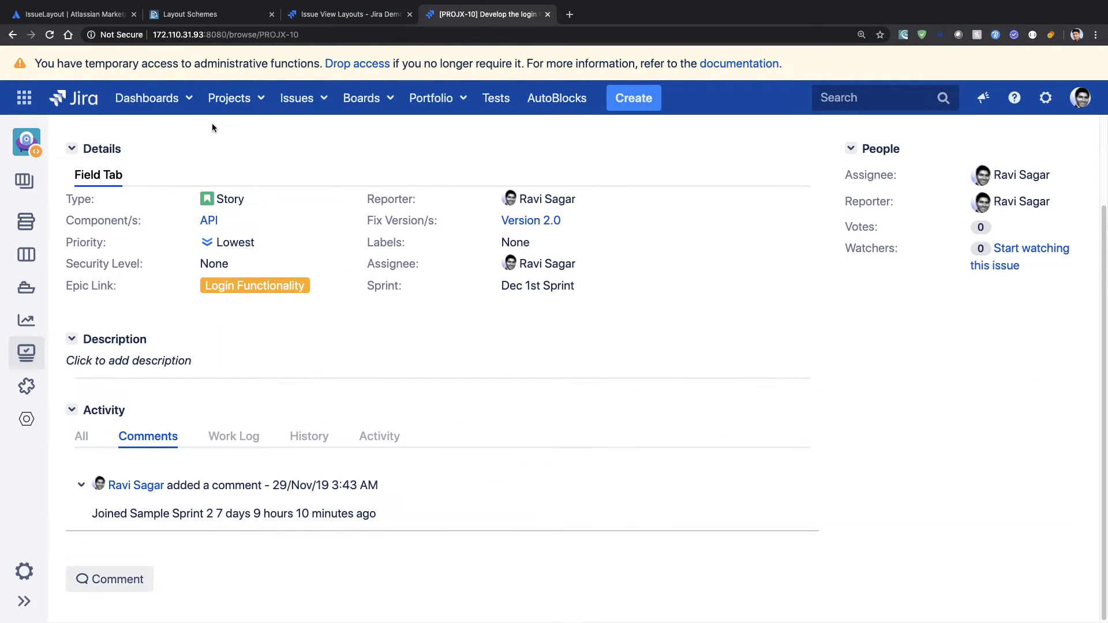
left_click(49, 34)
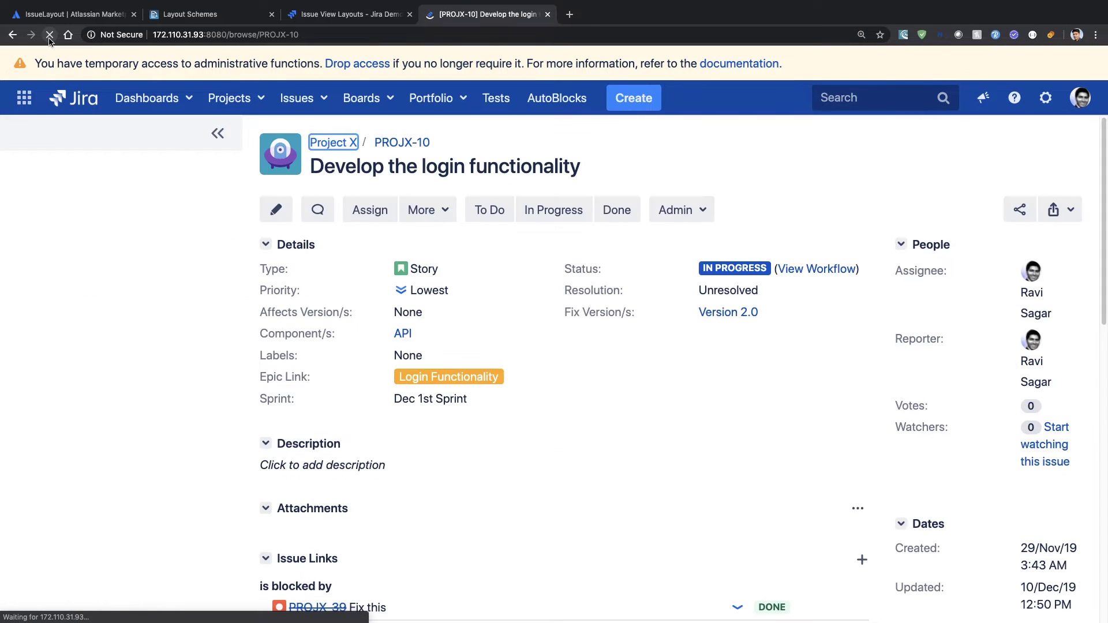